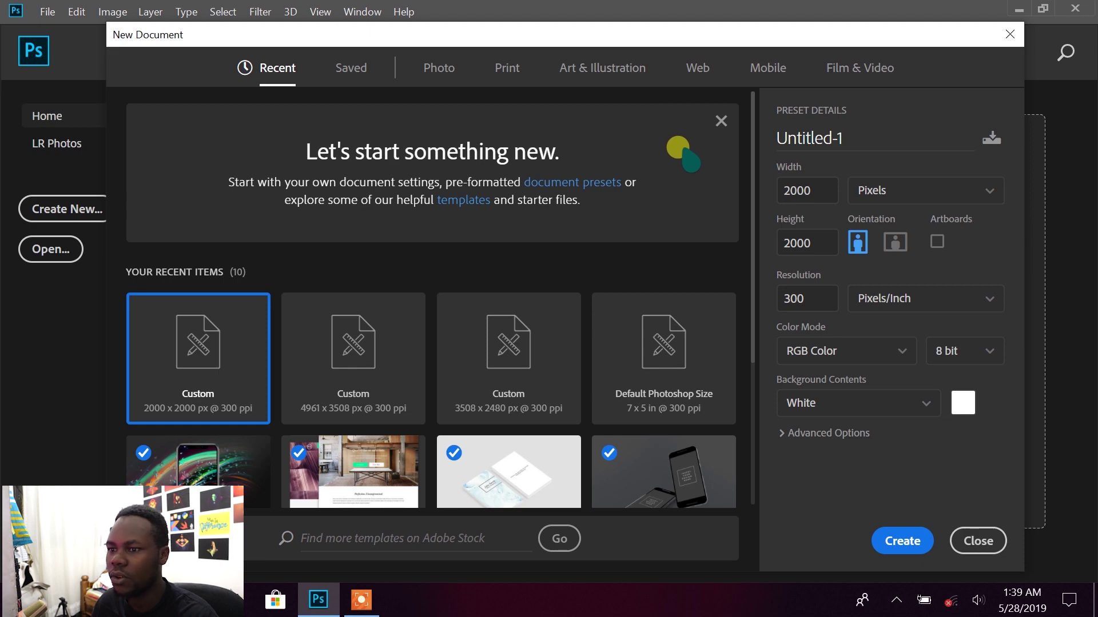
Create a blank HDTV 1080p (1920×1080) document, hide its guides, and show the Timeline panel.
{"action": "left_click", "coordinate": [721, 120]}
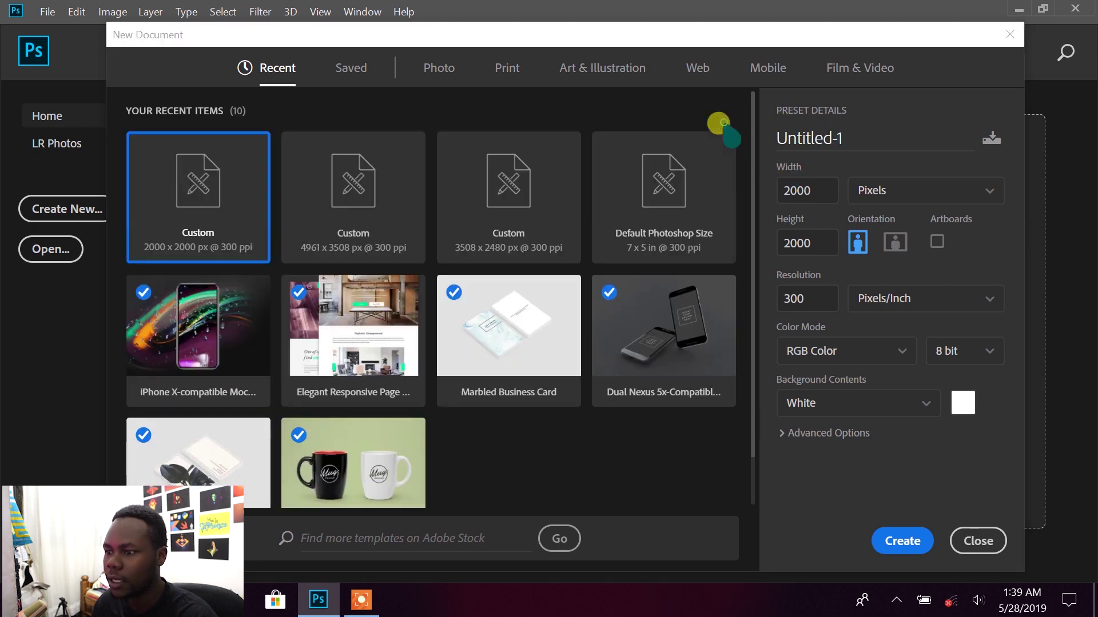
{"action": "left_click", "coordinate": [841, 72]}
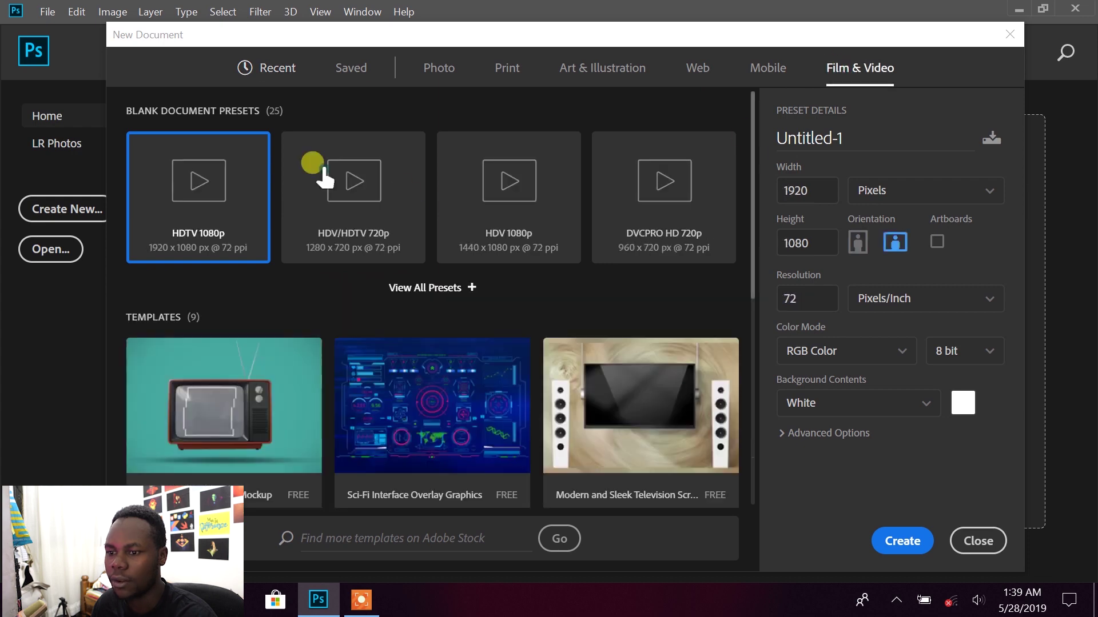
{"action": "left_click", "coordinate": [903, 541]}
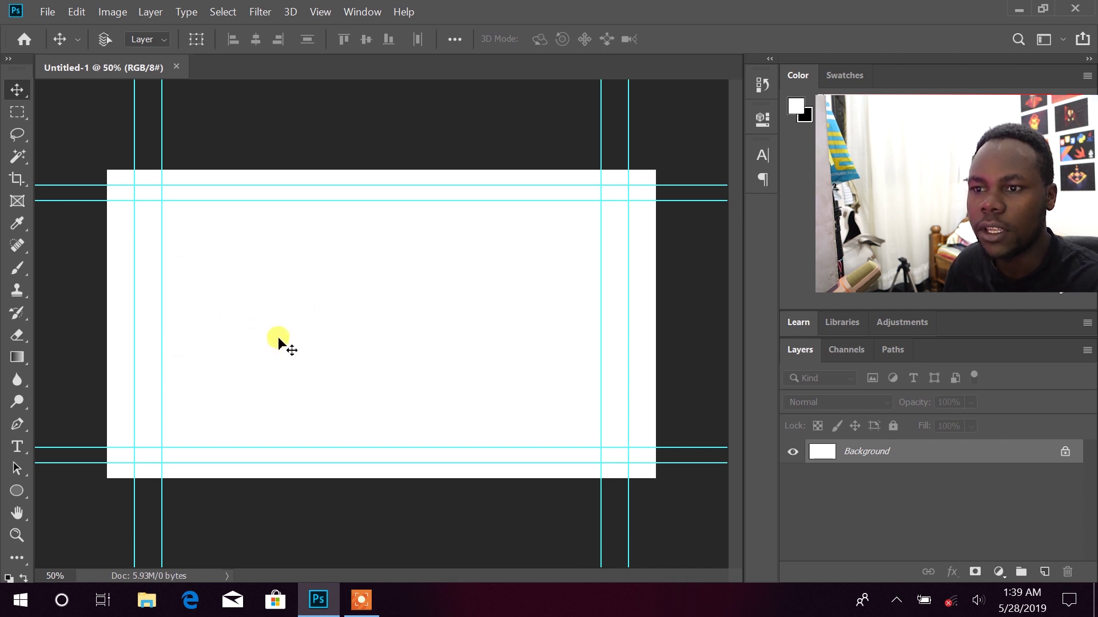
{"action": "key", "text": "ctrl+semicolon"}
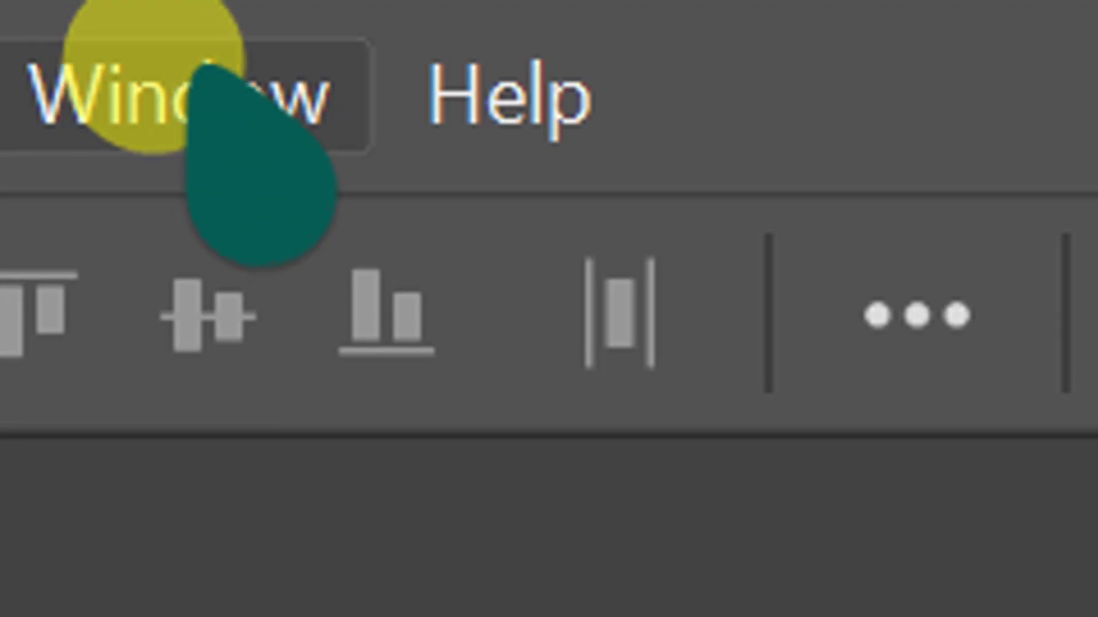
{"action": "left_click", "coordinate": [201, 67]}
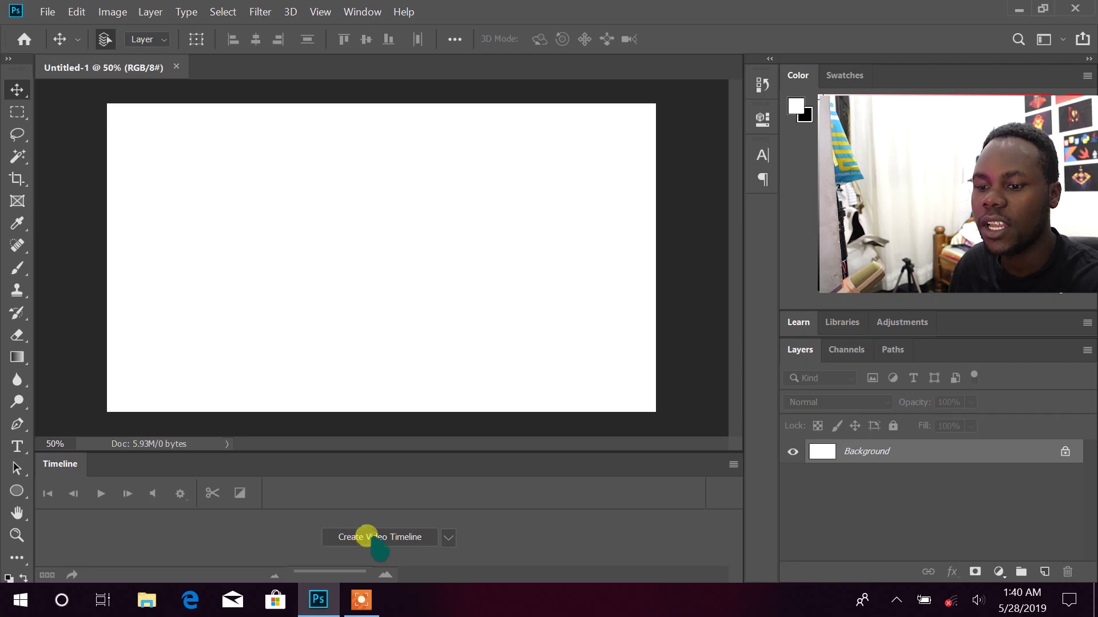
Create a video timeline, lock Layer 0, stretch its clip to the track end, and enlarge the panel.
{"action": "left_click", "coordinate": [367, 536]}
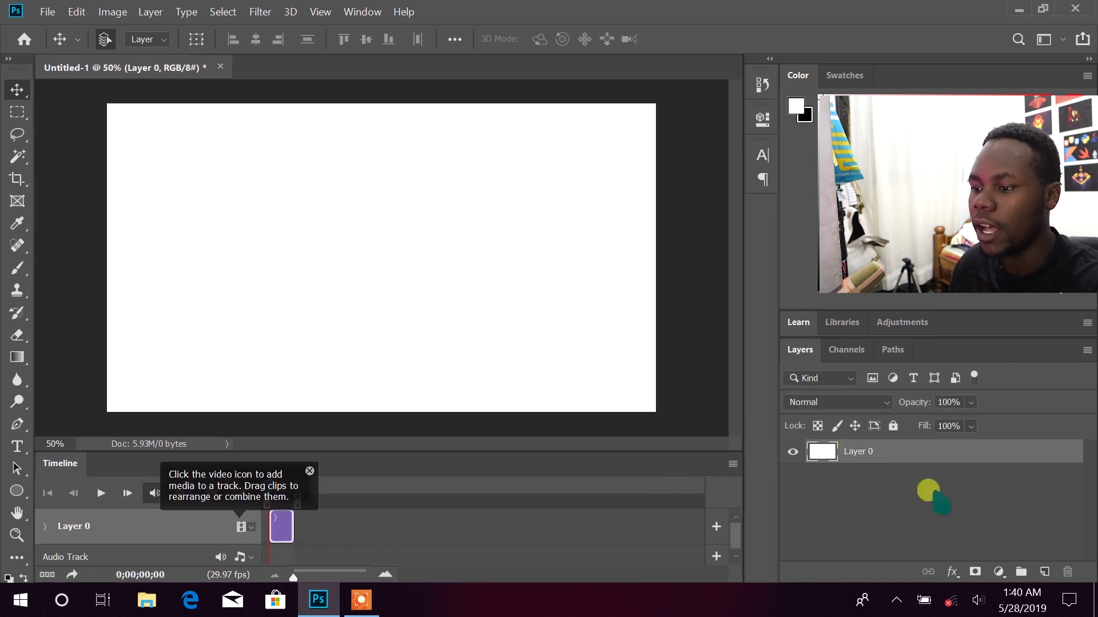
{"action": "left_click", "coordinate": [892, 426]}
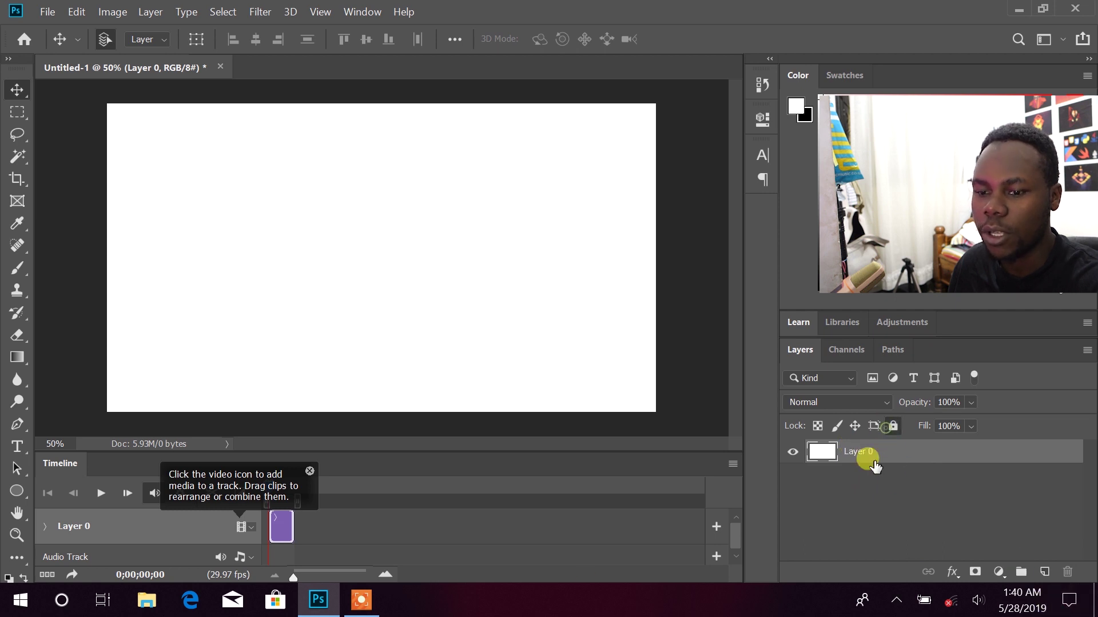
{"action": "left_click_drag", "start_coordinate": [292, 525], "coordinate": [719, 521]}
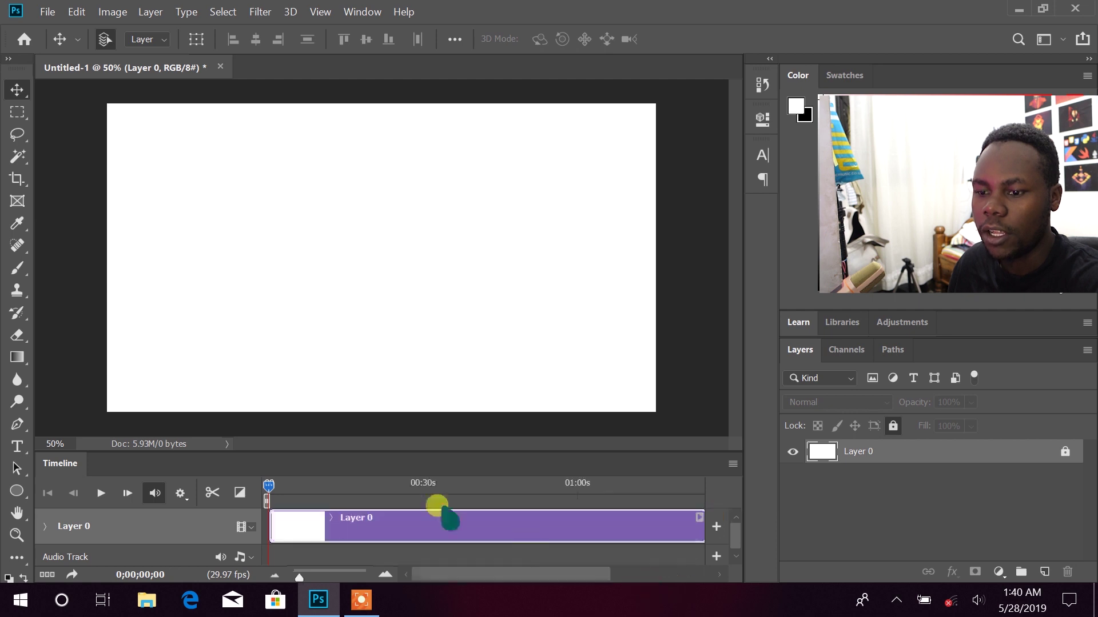
{"action": "left_click_drag", "start_coordinate": [414, 454], "coordinate": [411, 369]}
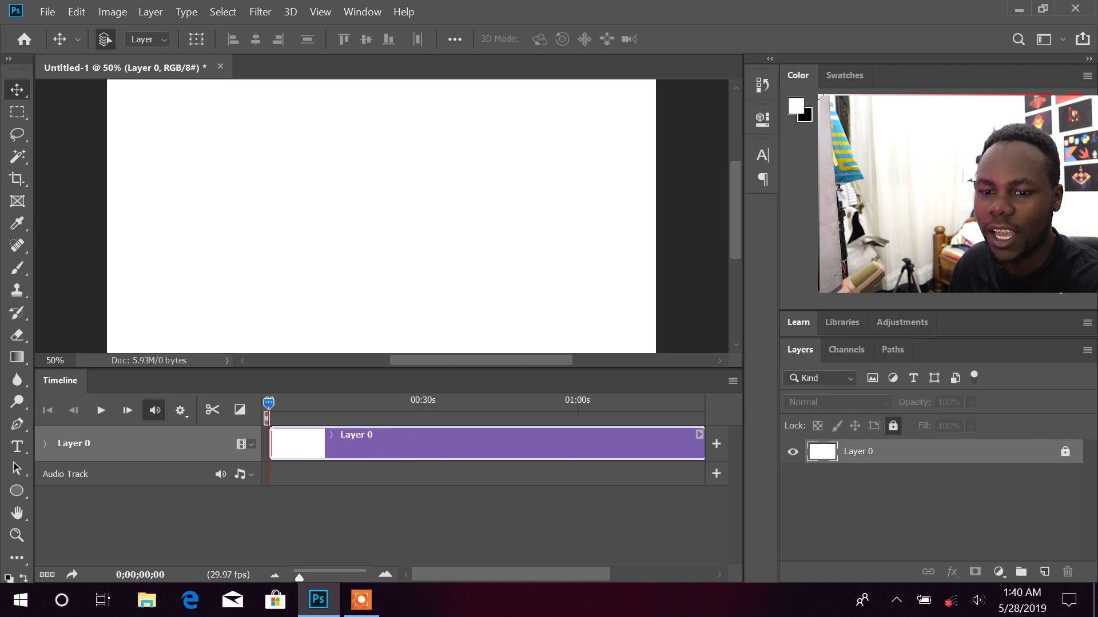
{"action": "left_click", "coordinate": [17, 446]}
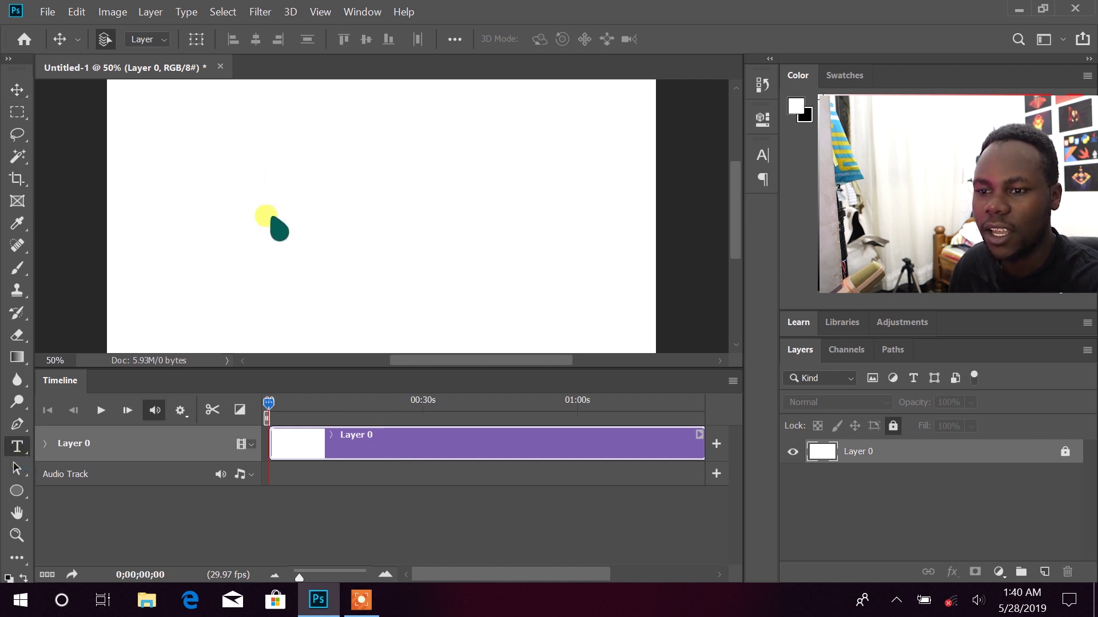
Add a 199 pt black (000000) placeholder text layer and move it left and down.
{"action": "left_click", "coordinate": [306, 211]}
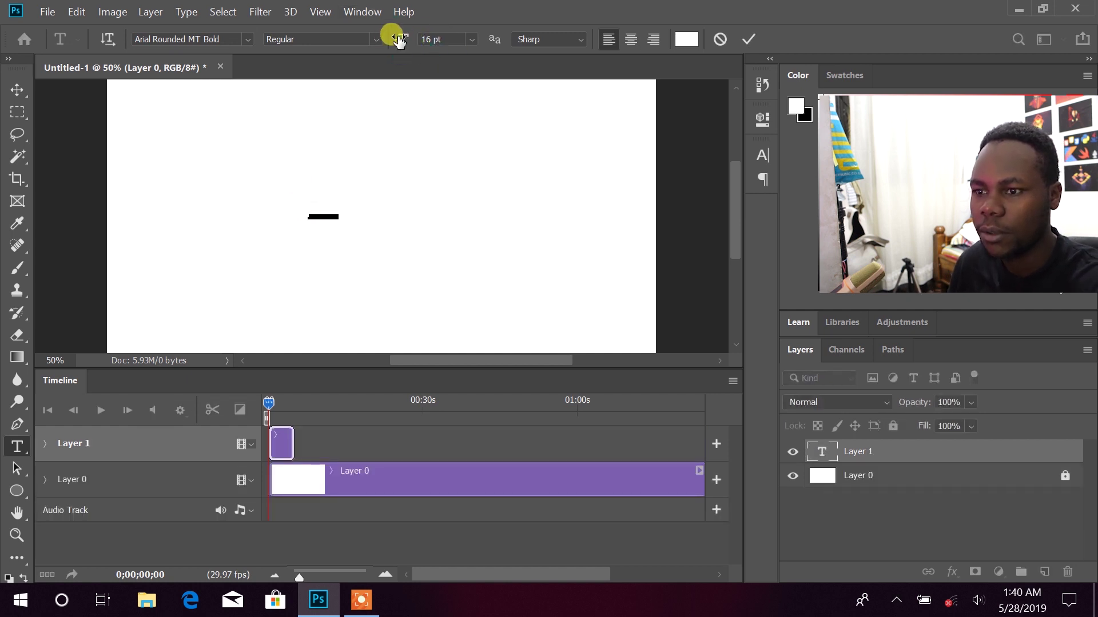
{"action": "left_click_drag", "start_coordinate": [399, 41], "coordinate": [626, 66]}
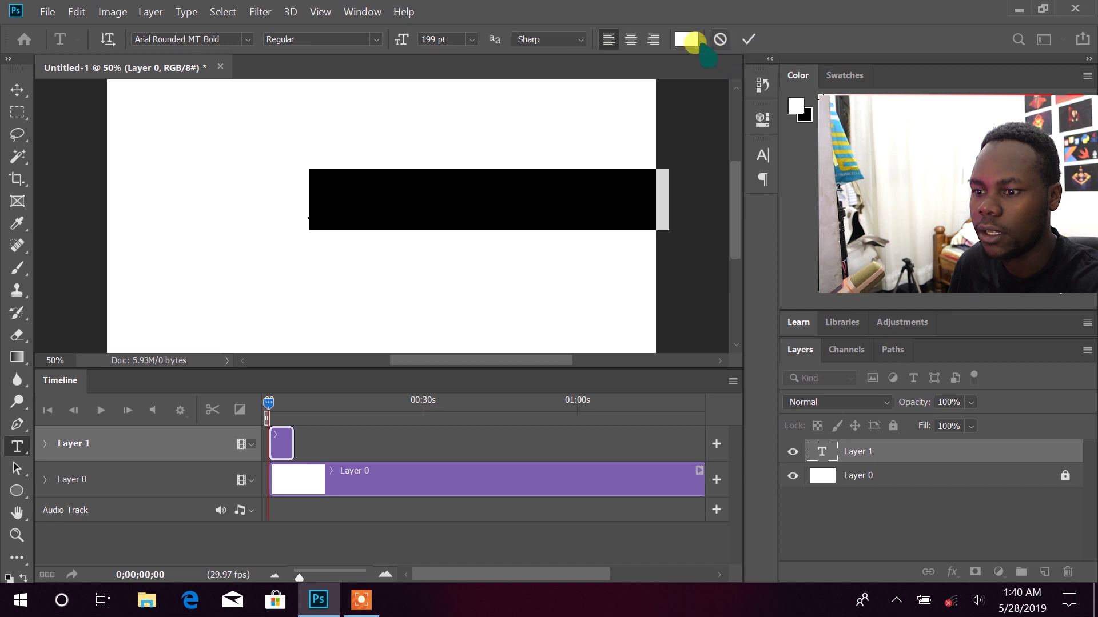
{"action": "left_click", "coordinate": [689, 40]}
{"action": "type", "text": "000000"}
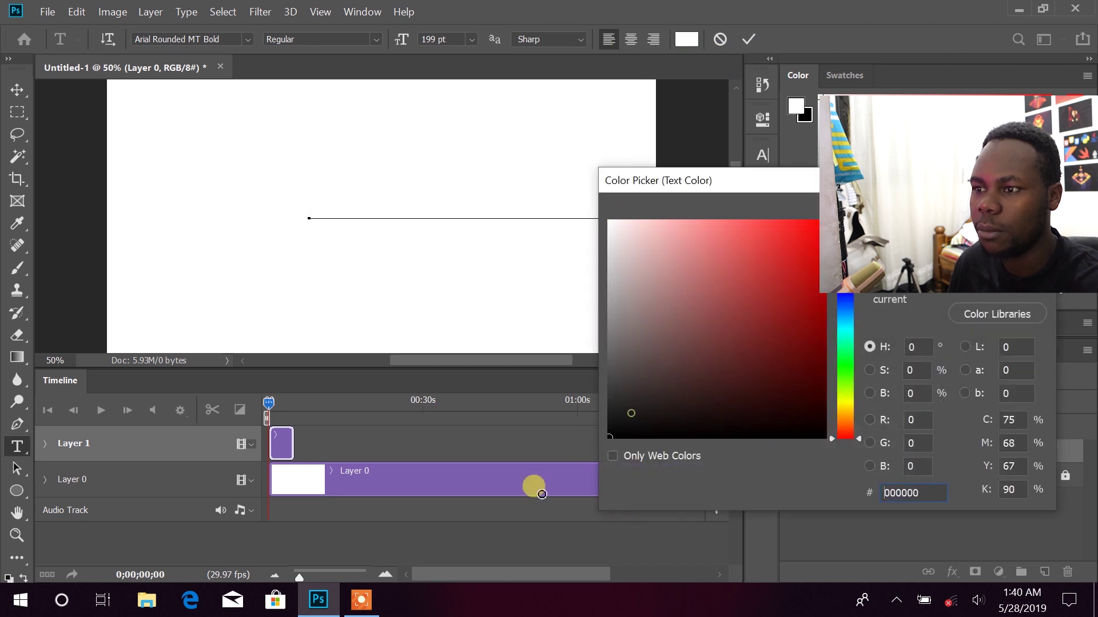
{"action": "key", "text": "Return"}
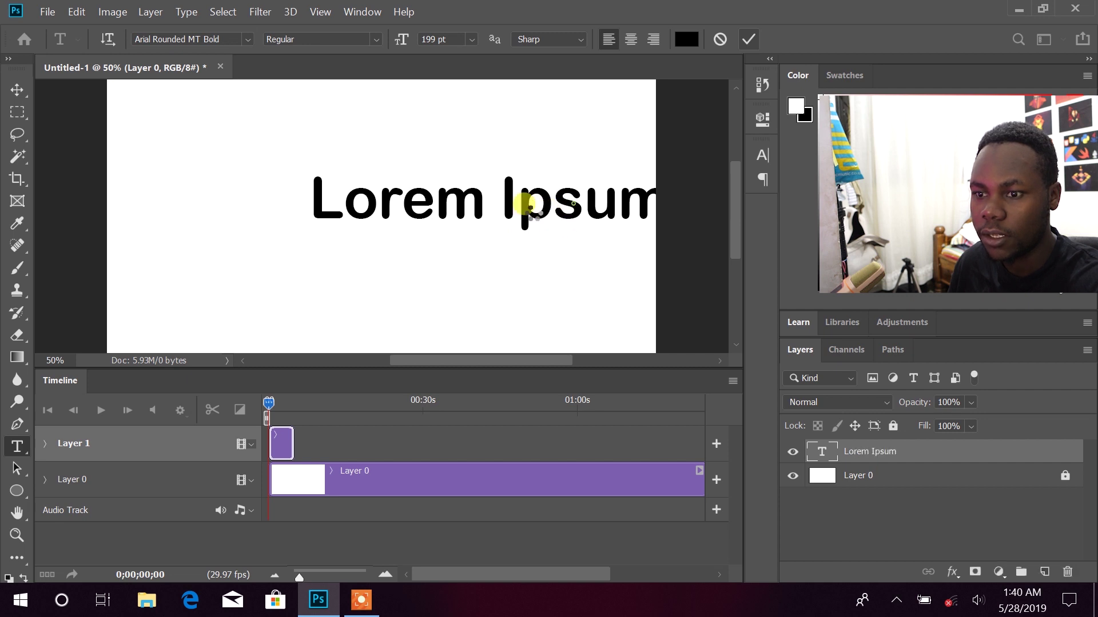
{"action": "key", "text": "ctrl+Return"}
{"action": "key", "text": "v"}
{"action": "left_click_drag", "start_coordinate": [588, 202], "coordinate": [495, 233]}
Replace the placeholder with the user's name in capitals, then reposition it near the centre.
{"action": "key", "text": "t"}
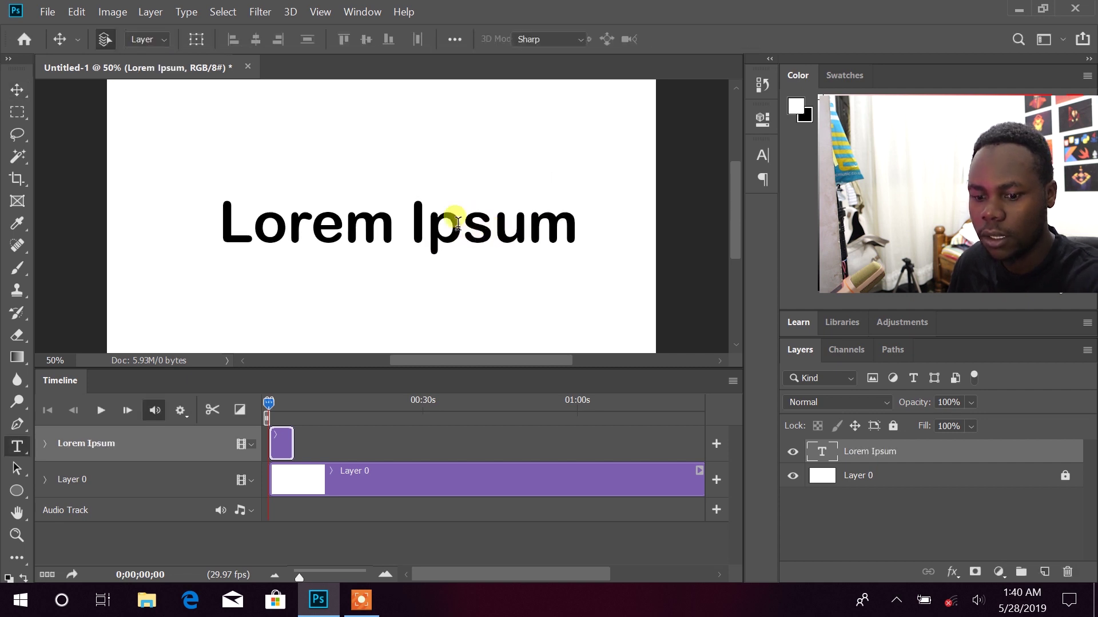
{"action": "left_click", "coordinate": [454, 221]}
{"action": "key", "text": "ctrl+a"}
{"action": "type", "text": "AB"}
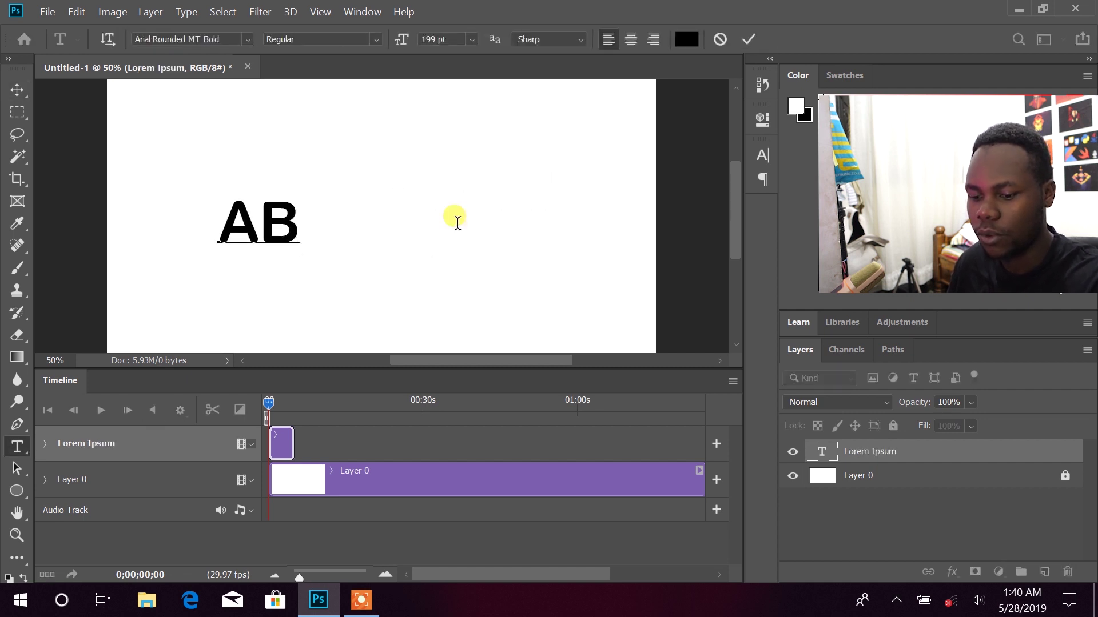
{"action": "type", "text": "DULRAH"}
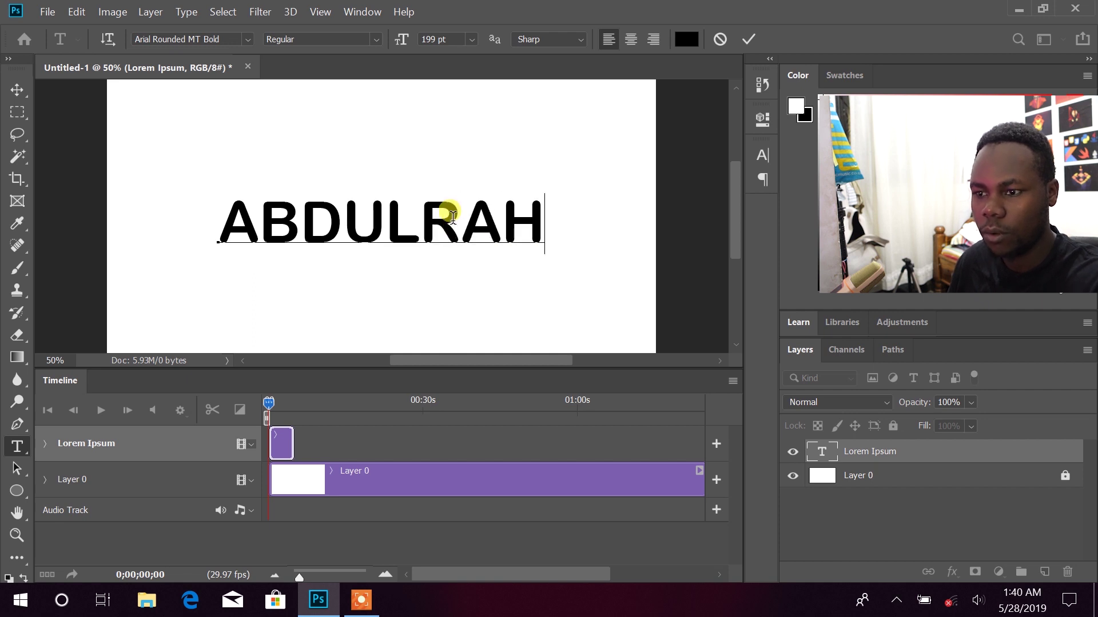
{"action": "type", "text": "M112"}
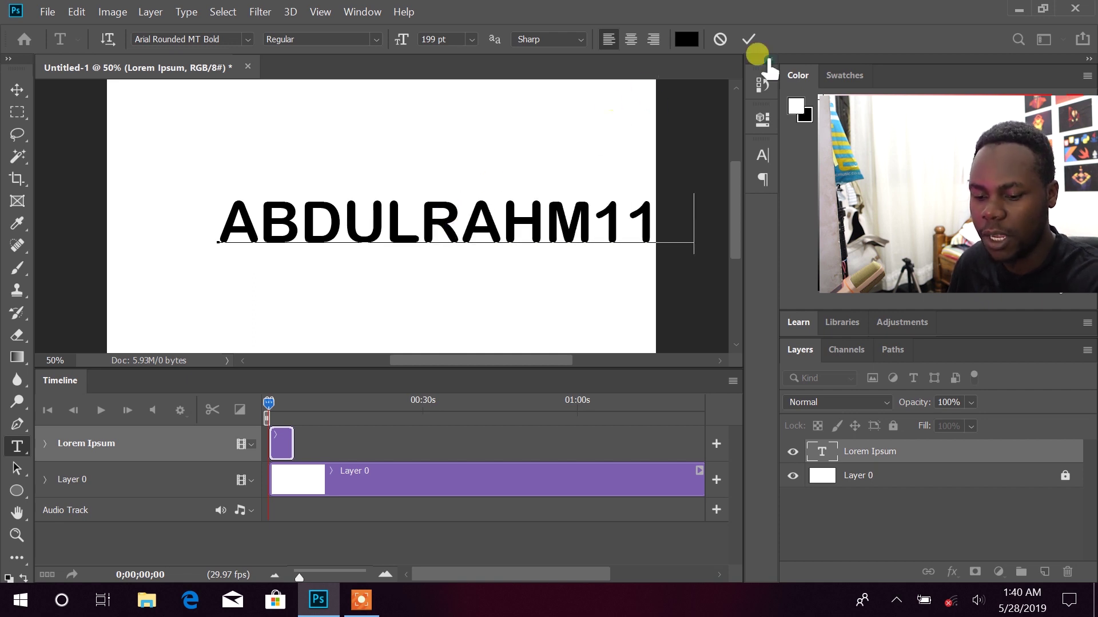
{"action": "left_click", "coordinate": [748, 38]}
{"action": "key", "text": "v"}
{"action": "left_click_drag", "start_coordinate": [566, 220], "coordinate": [505, 236]}
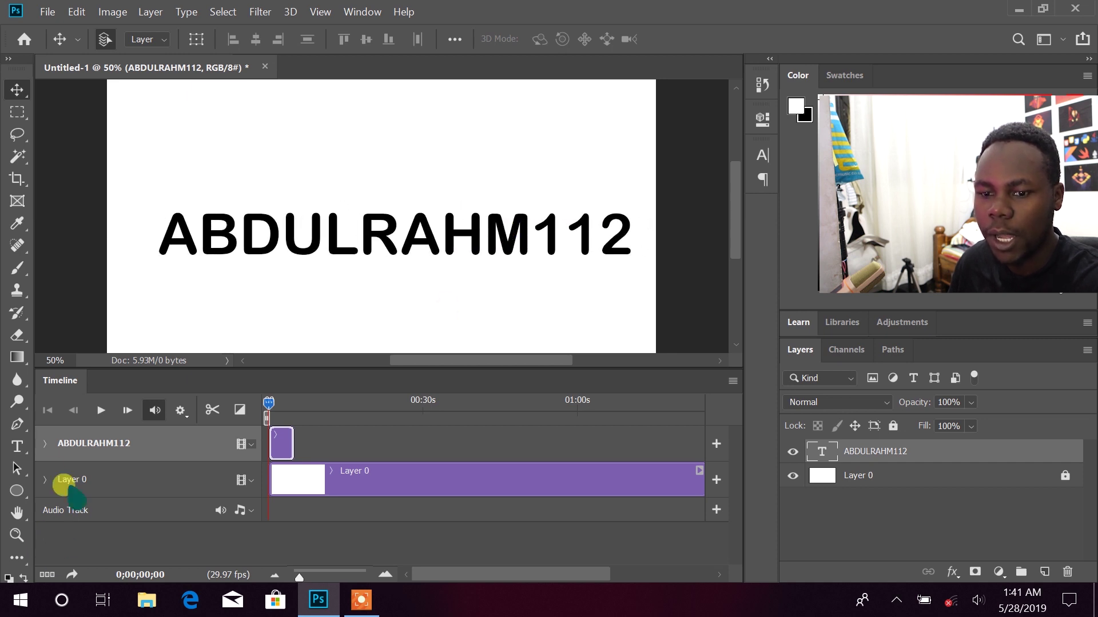
Expand the text track and set a Transform keyframe at 0 seconds.
{"action": "left_click", "coordinate": [45, 444]}
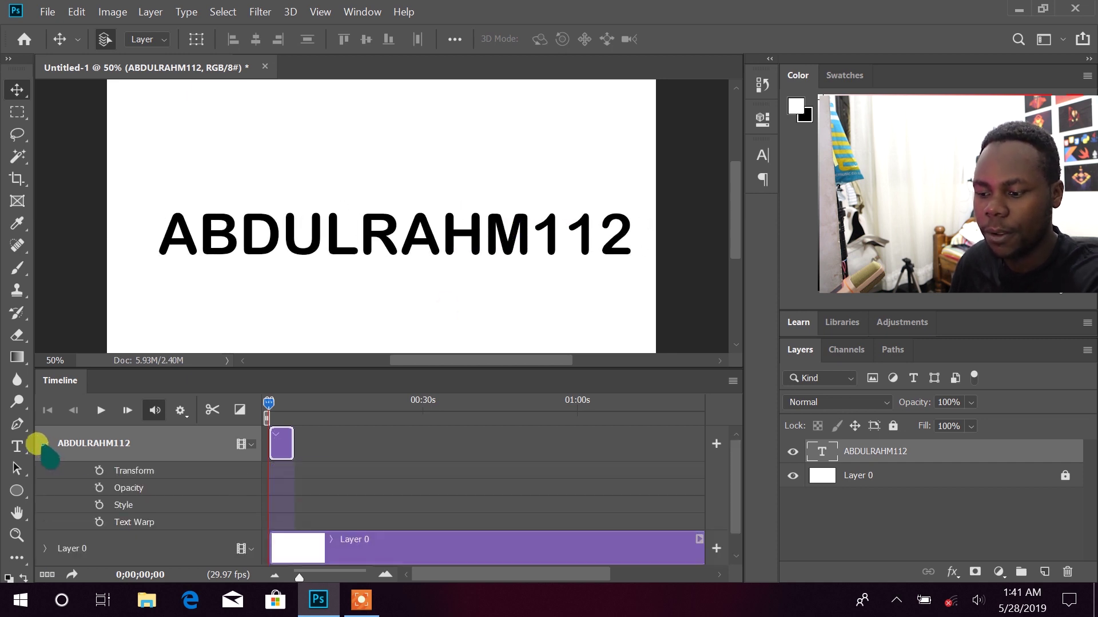
{"action": "left_click", "coordinate": [147, 483]}
{"action": "left_click", "coordinate": [119, 459]}
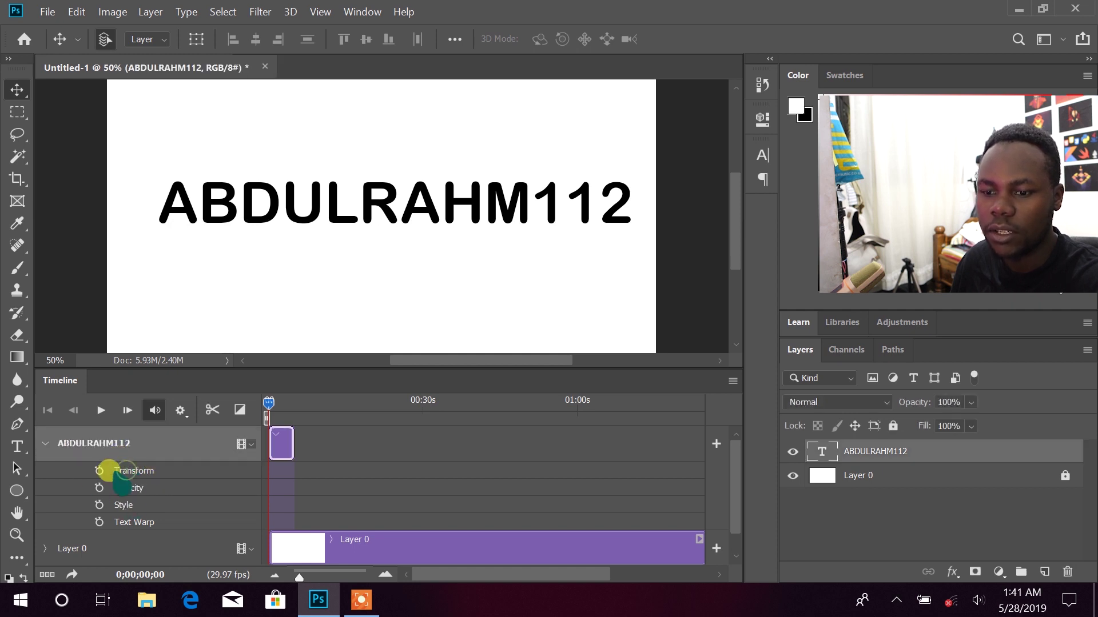
{"action": "left_click", "coordinate": [99, 470]}
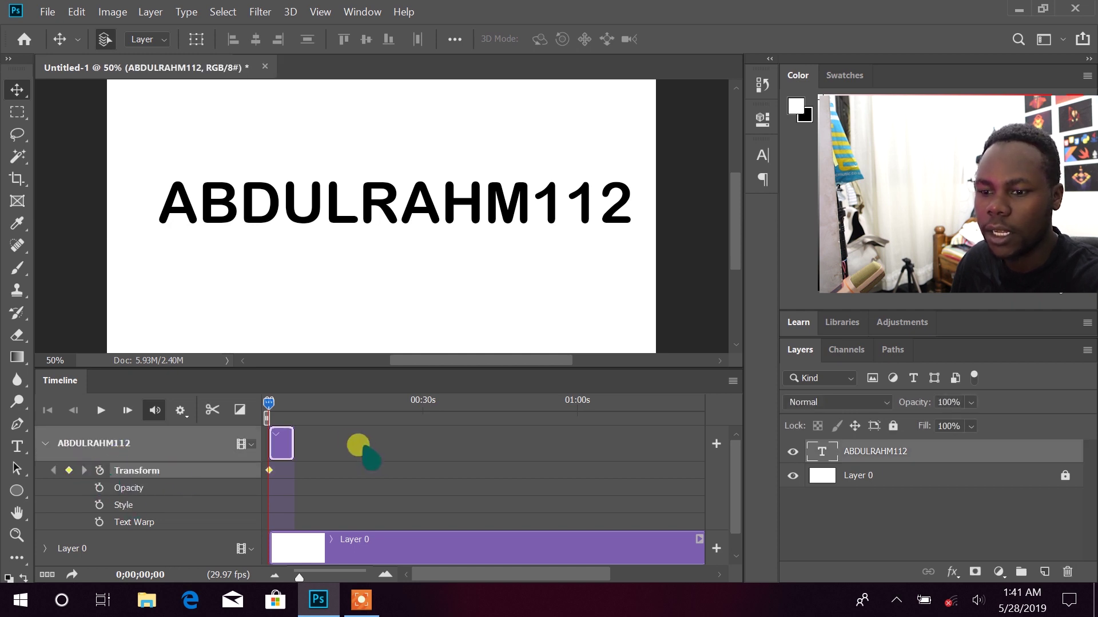
Stretch the text clip across the full length of the timeline.
{"action": "left_click_drag", "start_coordinate": [293, 451], "coordinate": [617, 446]}
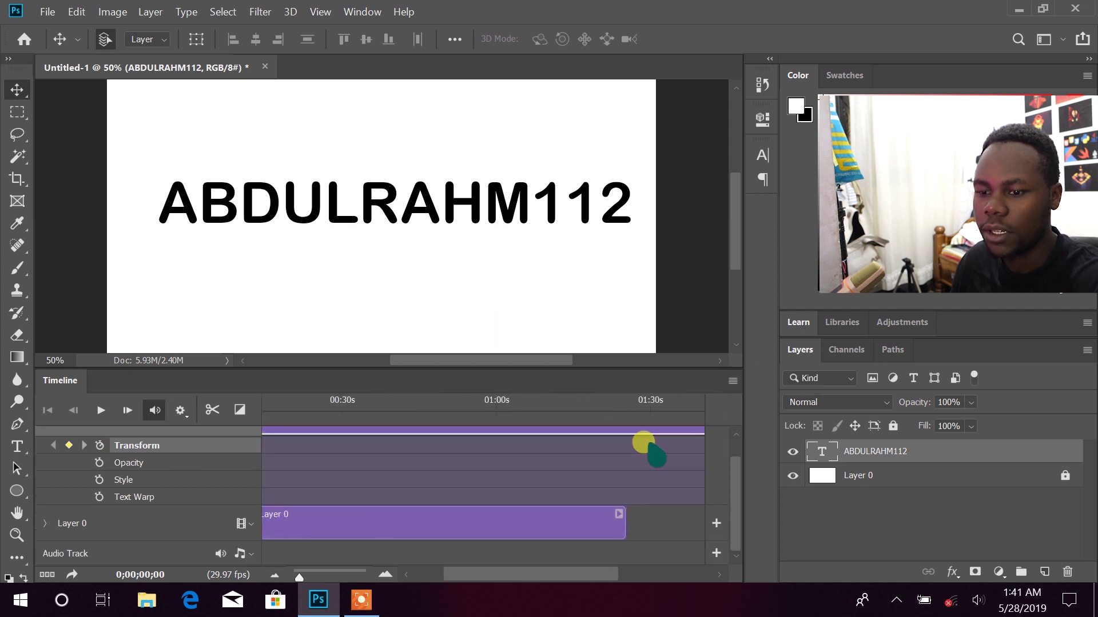
{"action": "key", "text": "ctrl+z"}
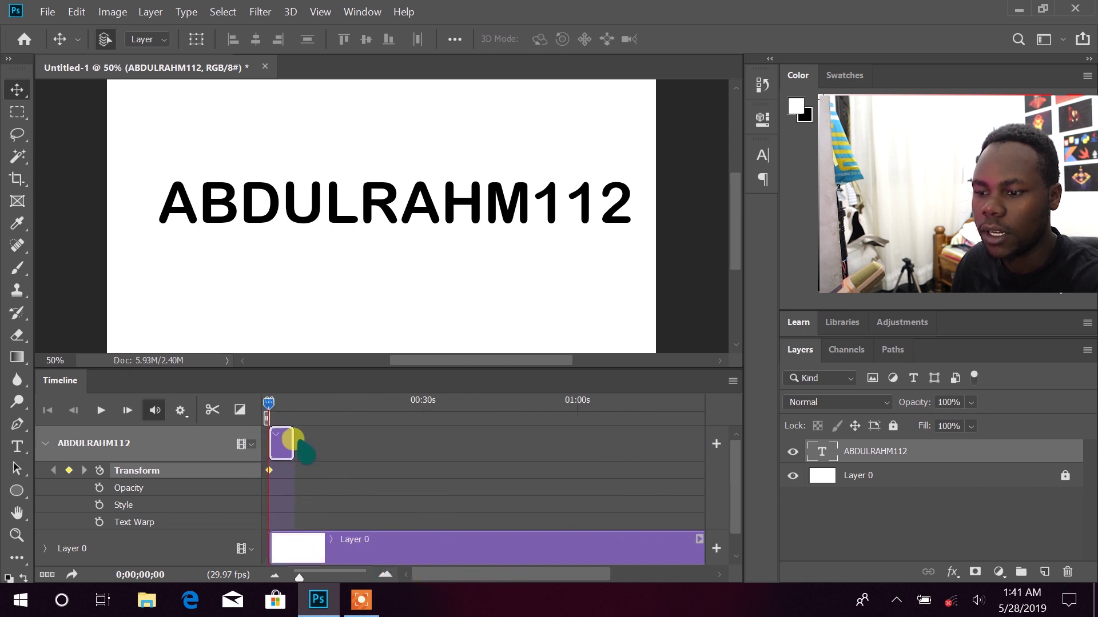
{"action": "left_click_drag", "start_coordinate": [294, 444], "coordinate": [705, 444]}
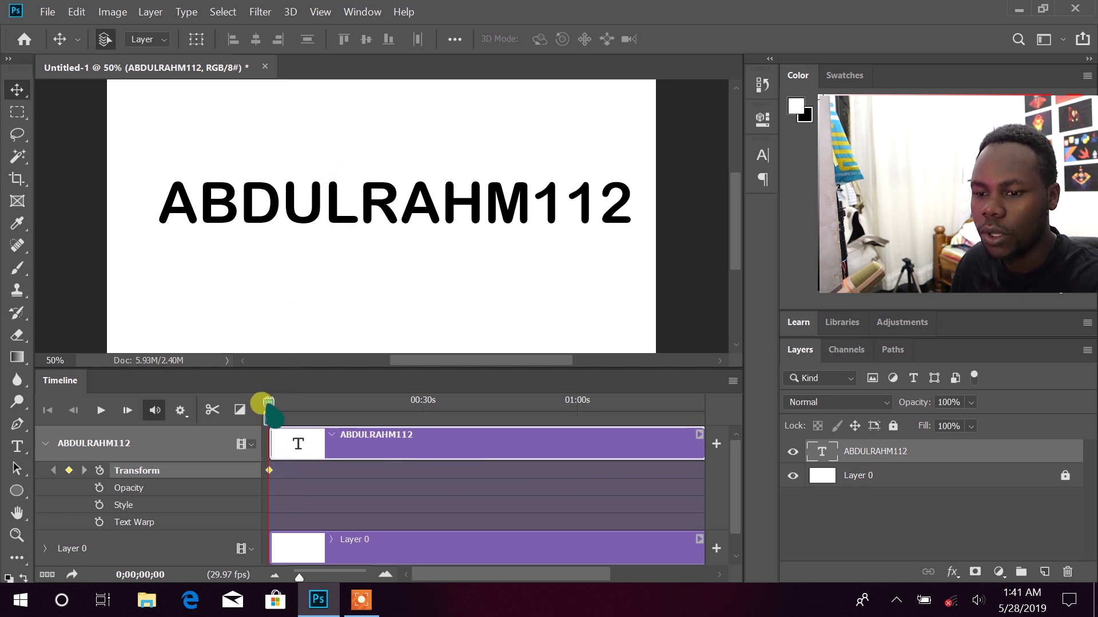
{"action": "left_click_drag", "start_coordinate": [267, 405], "coordinate": [120, 377]}
At about 21 seconds, drag the text lower to add a second Transform keyframe, then scrub to check it.
{"action": "left_click_drag", "start_coordinate": [282, 379], "coordinate": [588, 390]}
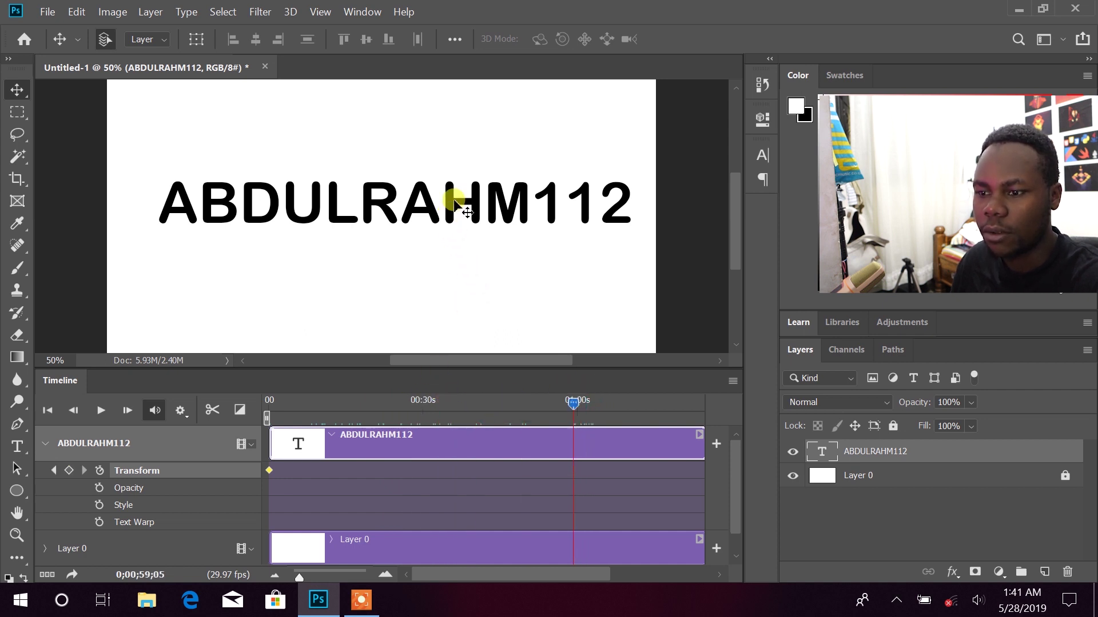
{"action": "left_click_drag", "start_coordinate": [450, 203], "coordinate": [438, 287]}
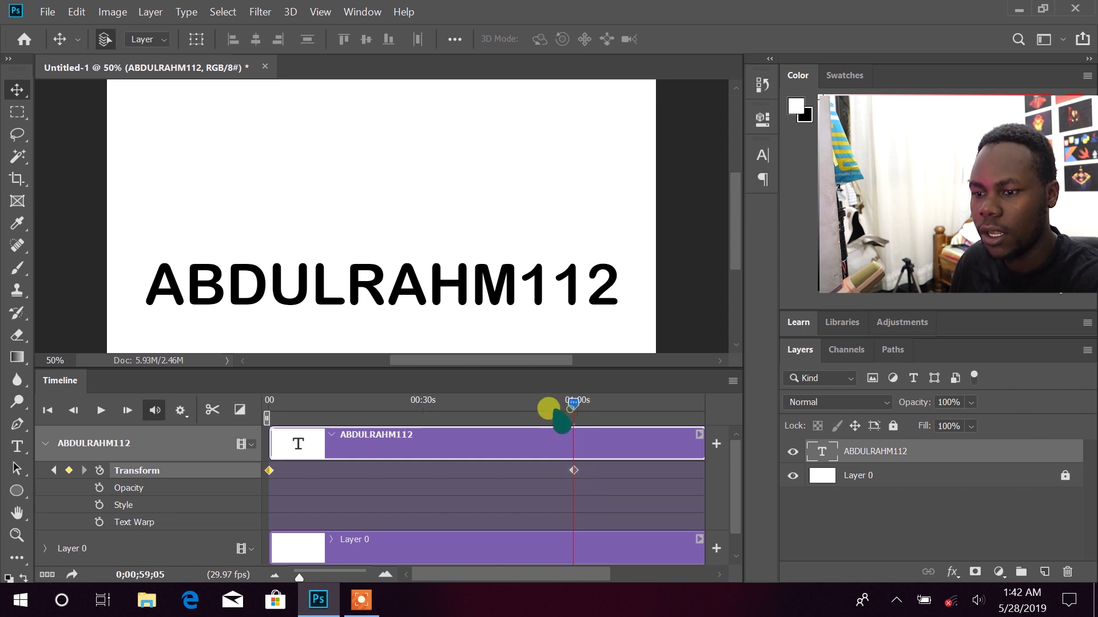
{"action": "left_click", "coordinate": [570, 404]}
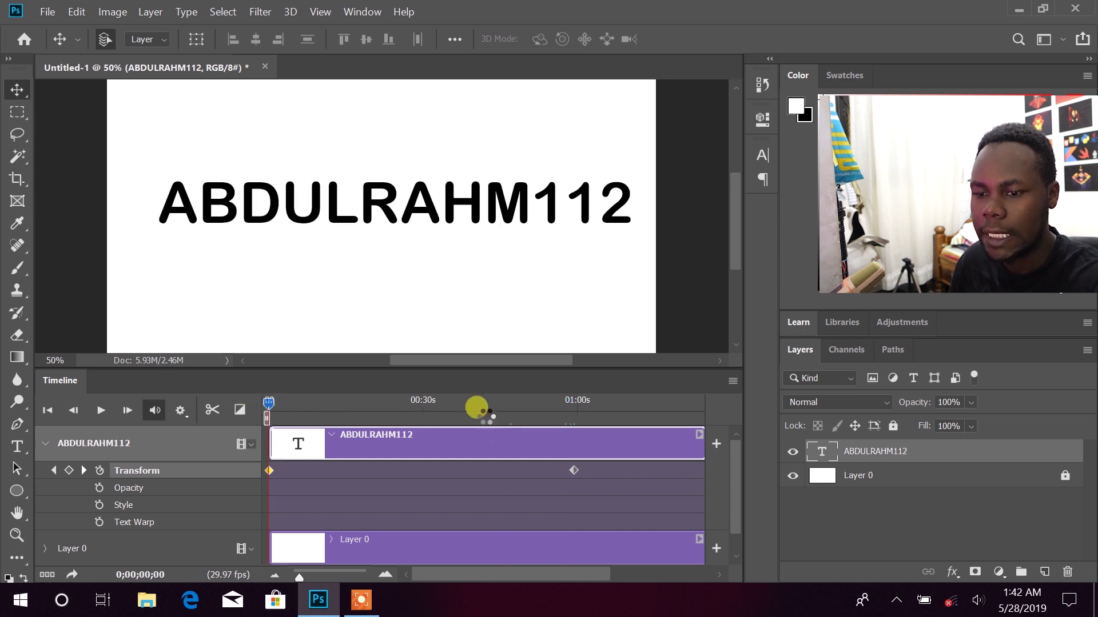
{"action": "left_click", "coordinate": [505, 403]}
{"action": "left_click", "coordinate": [312, 403]}
Play the animation from the start to preview the text dropping.
{"action": "key", "text": "space"}
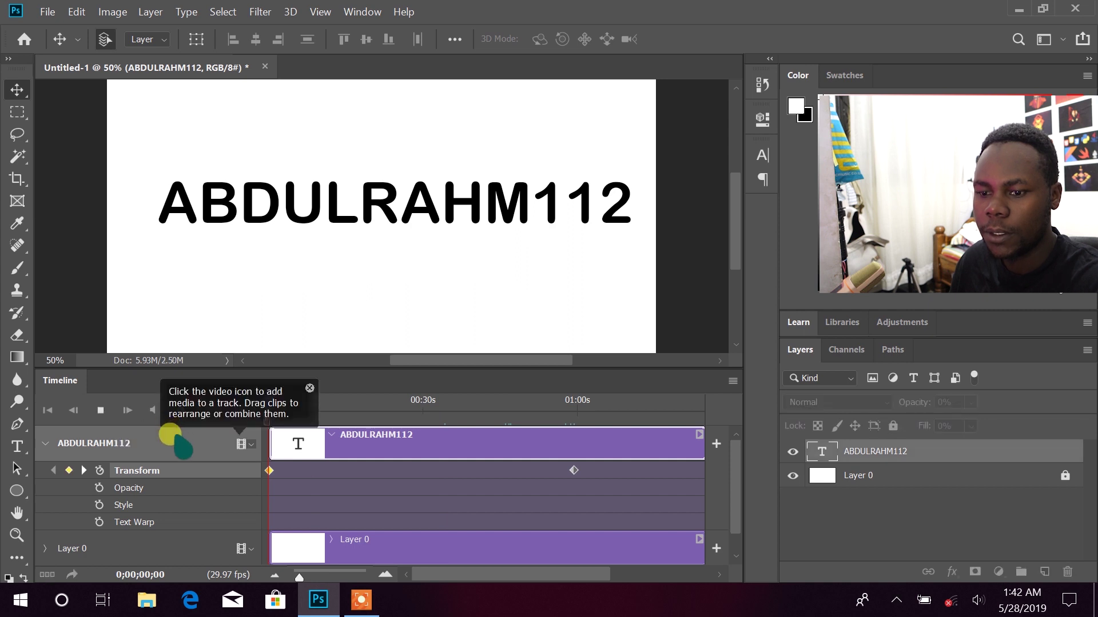
{"action": "left_click", "coordinate": [309, 388]}
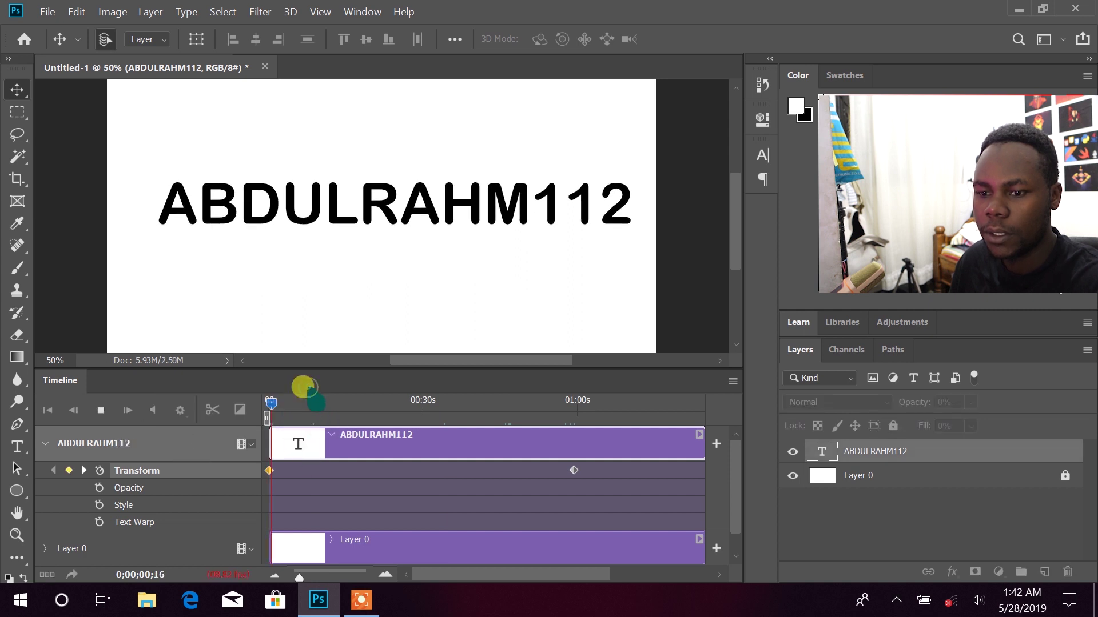
{"action": "key", "text": "space"}
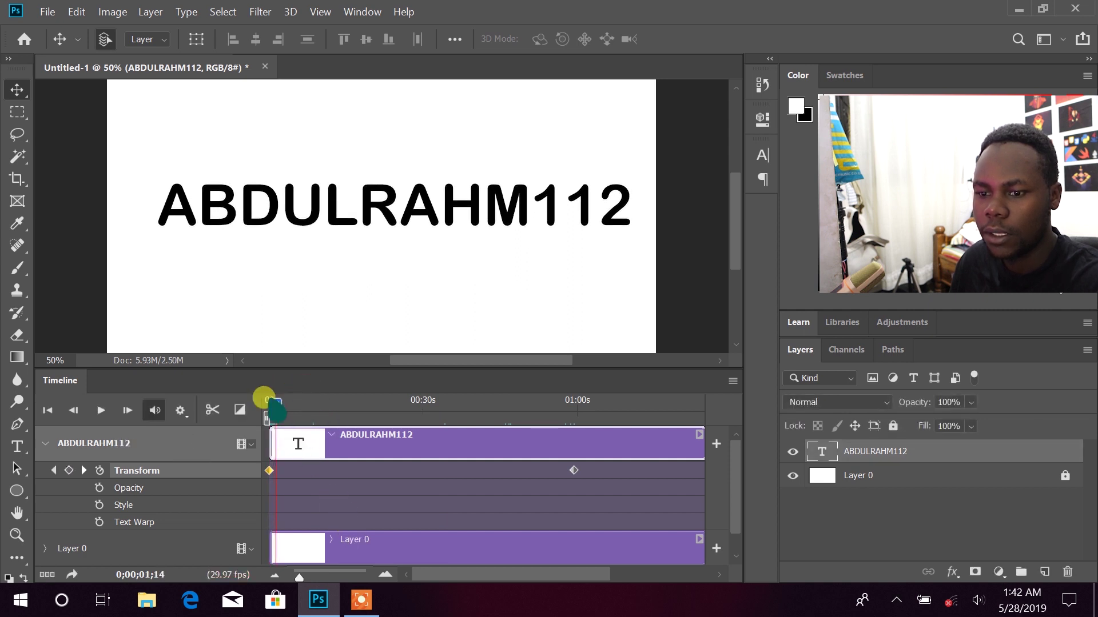
{"action": "left_click_drag", "start_coordinate": [275, 403], "coordinate": [221, 409]}
{"action": "key", "text": "space"}
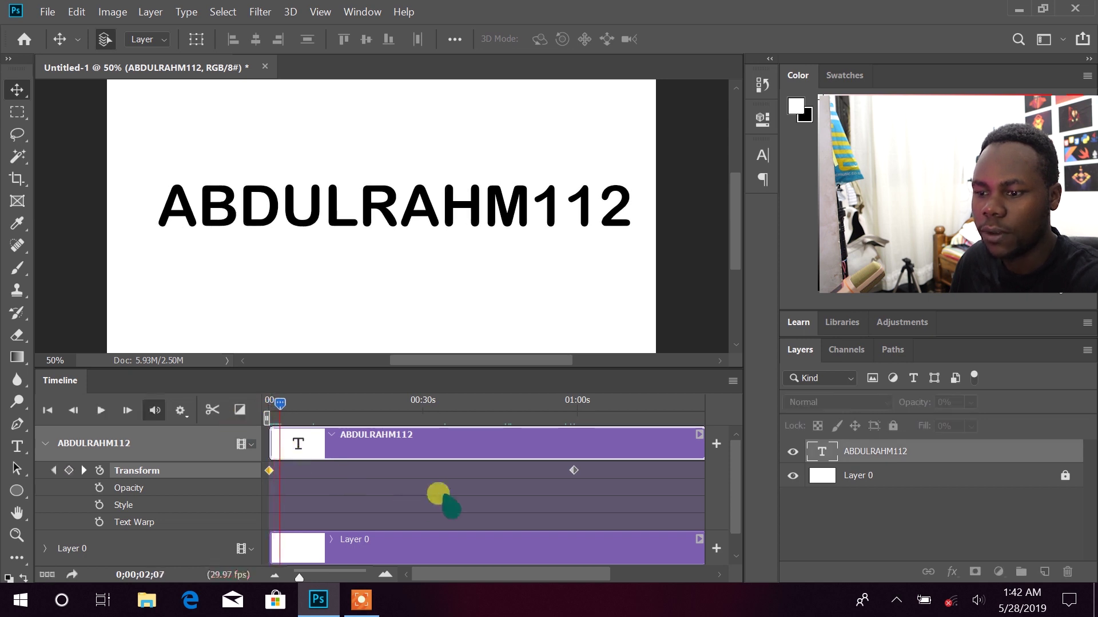
{"action": "key", "text": "space"}
Move the second keyframe to about 2 seconds, replay the animation, and fit the canvas in view.
{"action": "left_click_drag", "start_coordinate": [573, 470], "coordinate": [281, 470]}
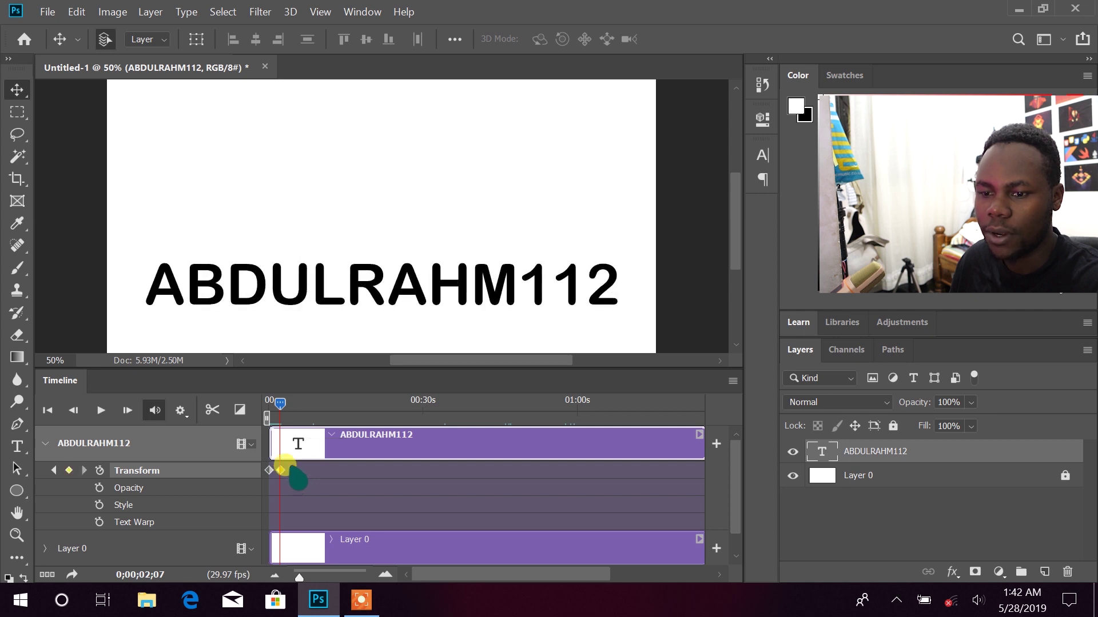
{"action": "left_click", "coordinate": [269, 403]}
{"action": "key", "text": "space"}
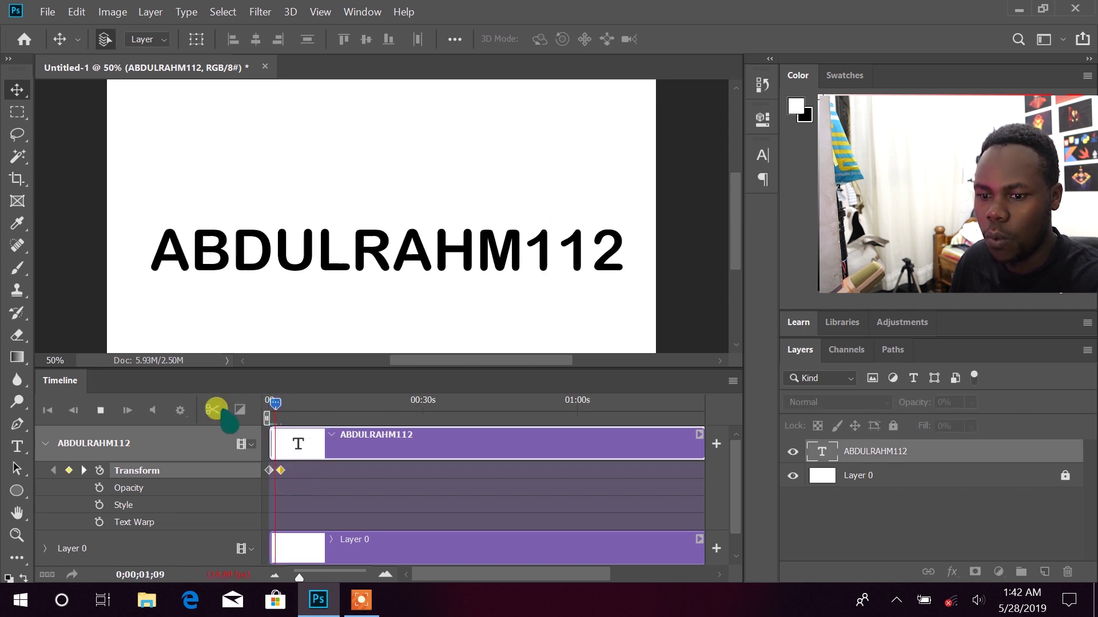
{"action": "key", "text": "space"}
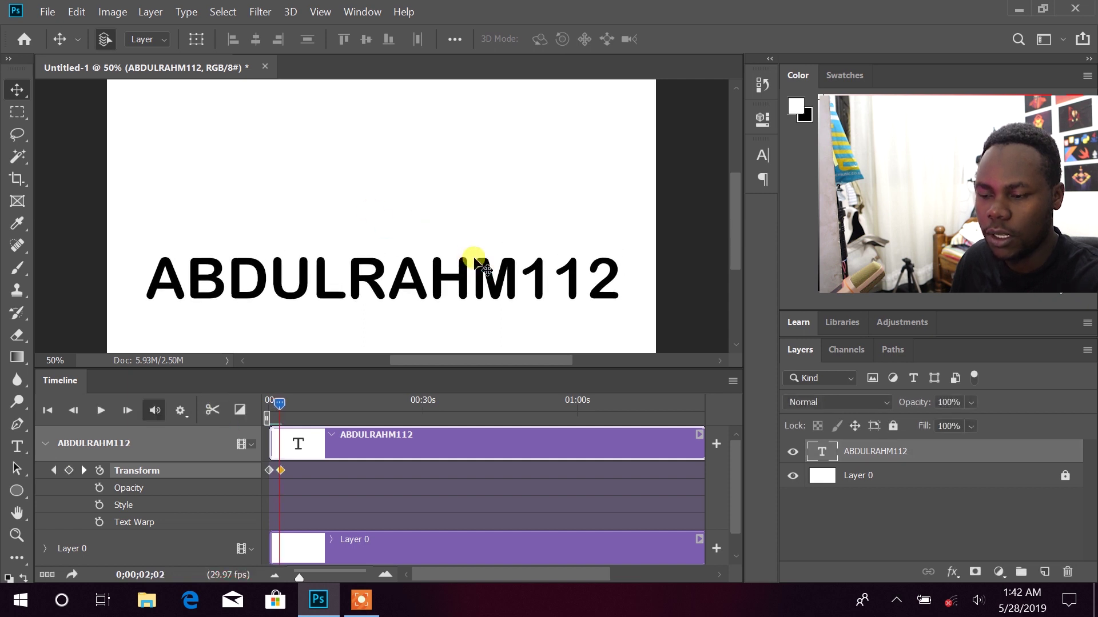
{"action": "key", "text": "ctrl+0"}
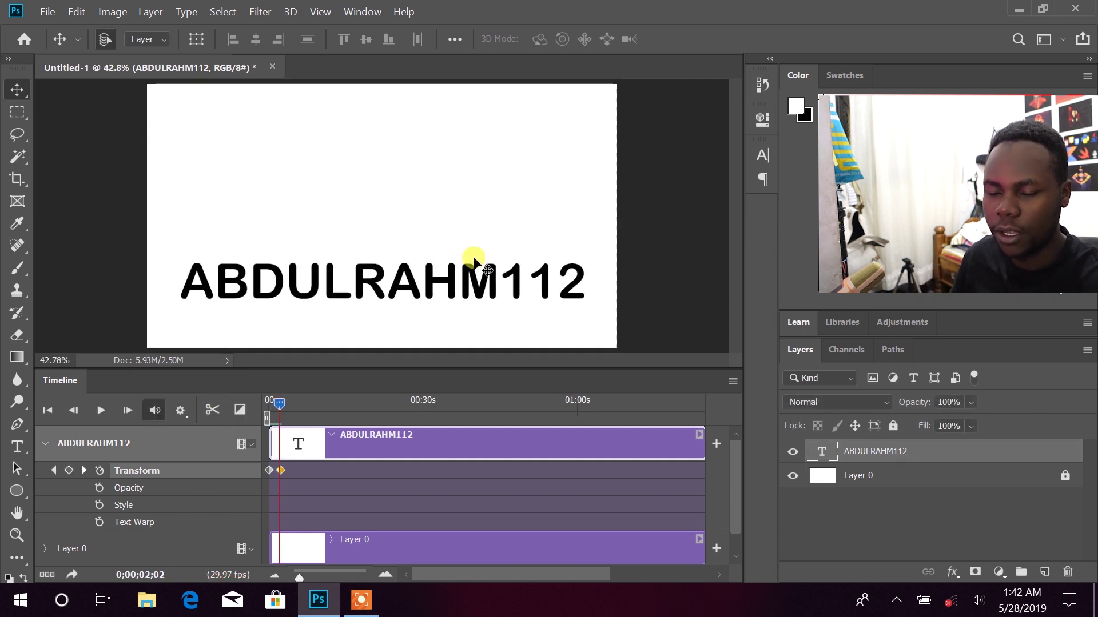
{"action": "key", "text": "space"}
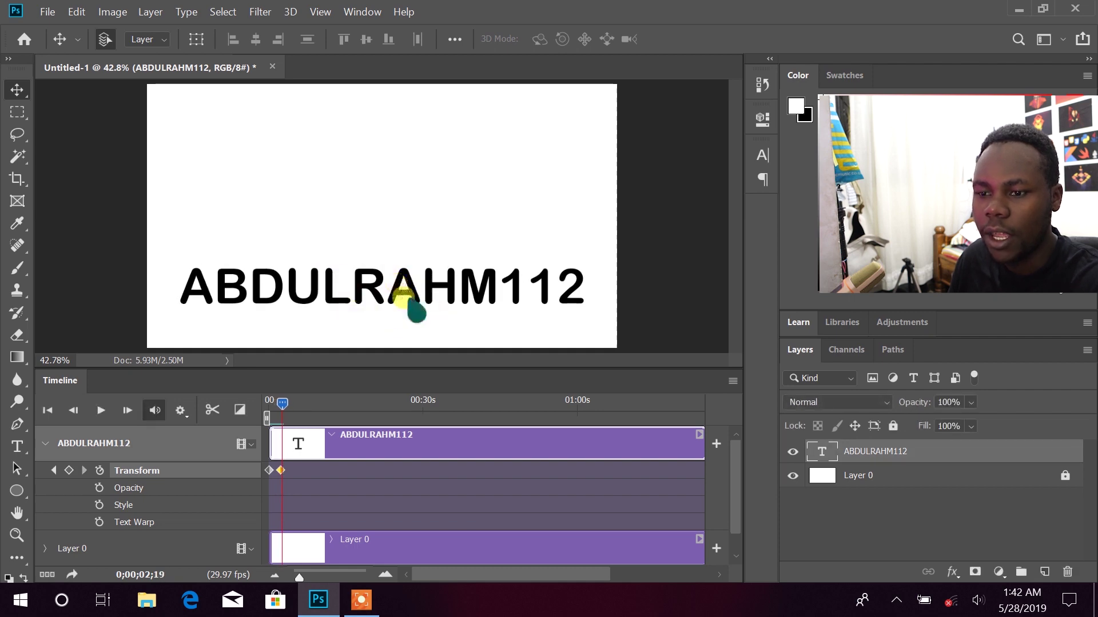
{"action": "key", "text": "space"}
{"action": "key", "text": "space"}
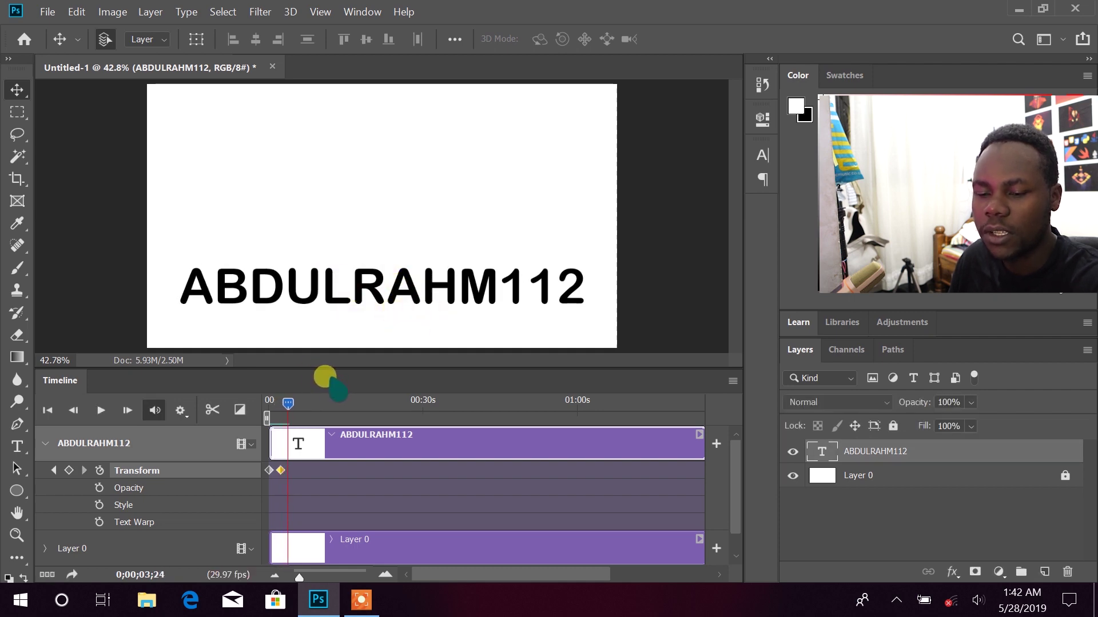
Drag the text back up near the top to add a third keyframe, then replay the bounce.
{"action": "left_click_drag", "start_coordinate": [427, 282], "coordinate": [425, 213]}
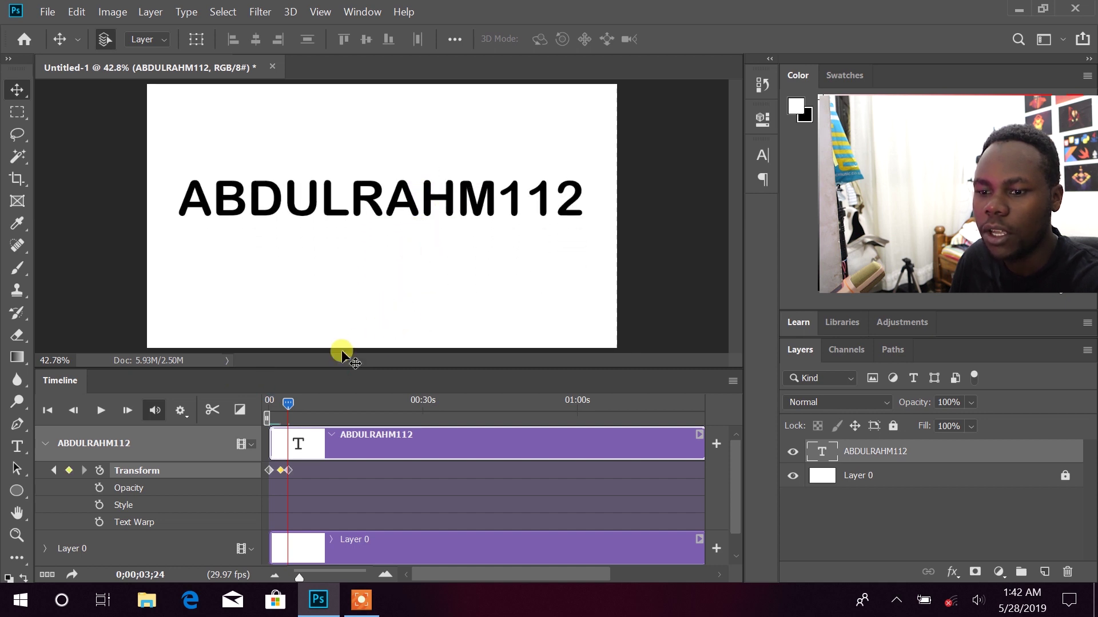
{"action": "left_click_drag", "start_coordinate": [288, 403], "coordinate": [253, 393]}
{"action": "key", "text": "space"}
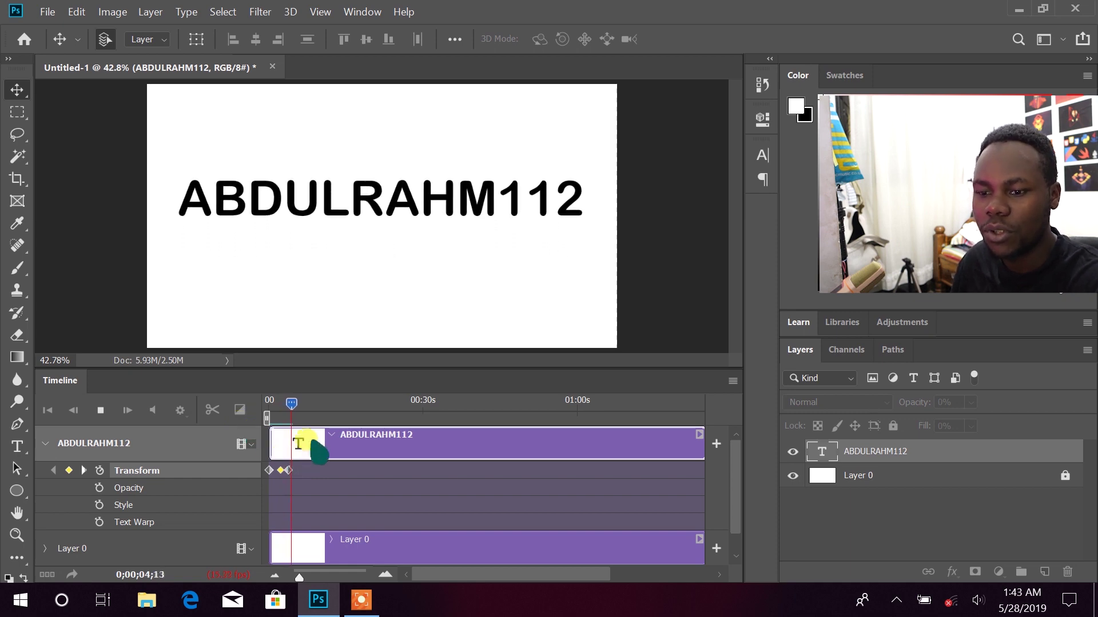
{"action": "key", "text": "space"}
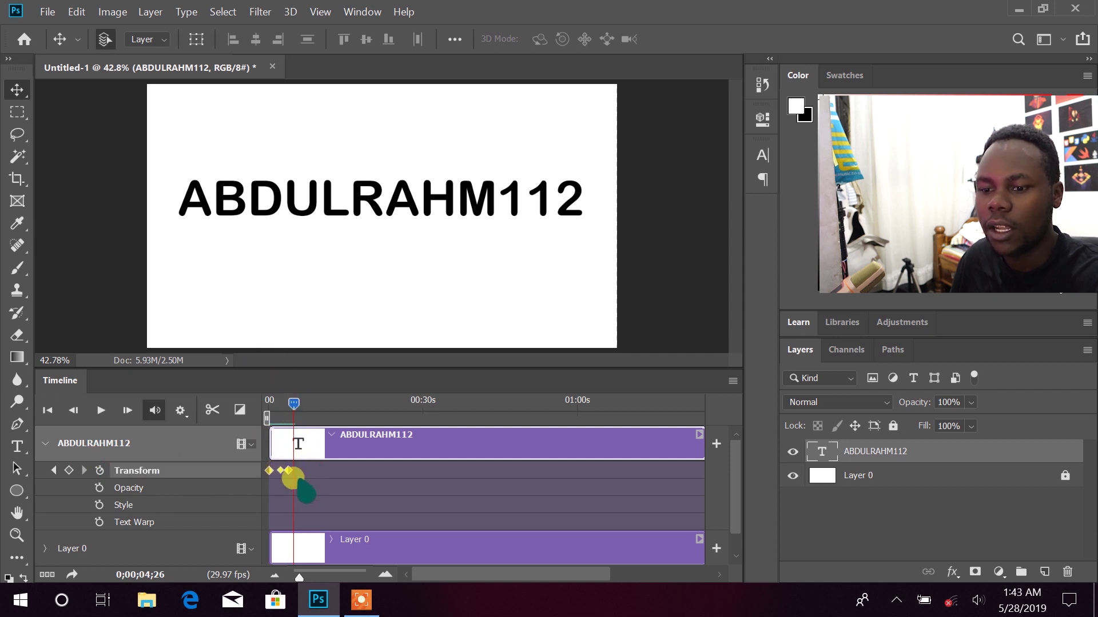
{"action": "left_click", "coordinate": [244, 478]}
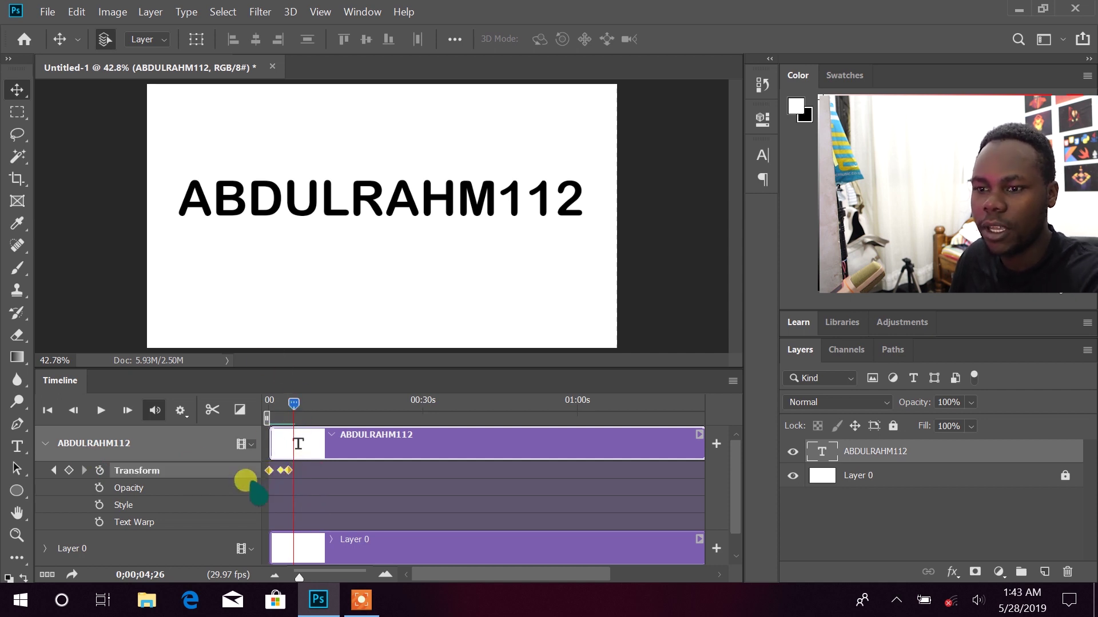
Delete all Transform keyframes and move the text off the left edge of the canvas.
{"action": "key", "text": "Delete"}
{"action": "left_click_drag", "start_coordinate": [369, 205], "coordinate": [374, 228]}
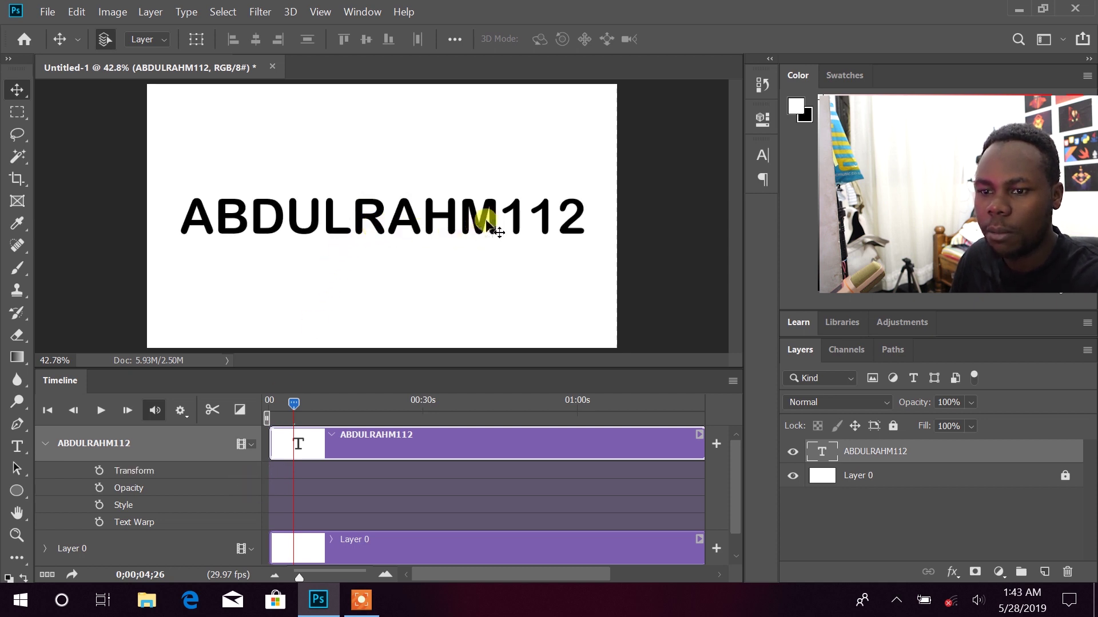
{"action": "left_click_drag", "start_coordinate": [487, 224], "coordinate": [45, 201]}
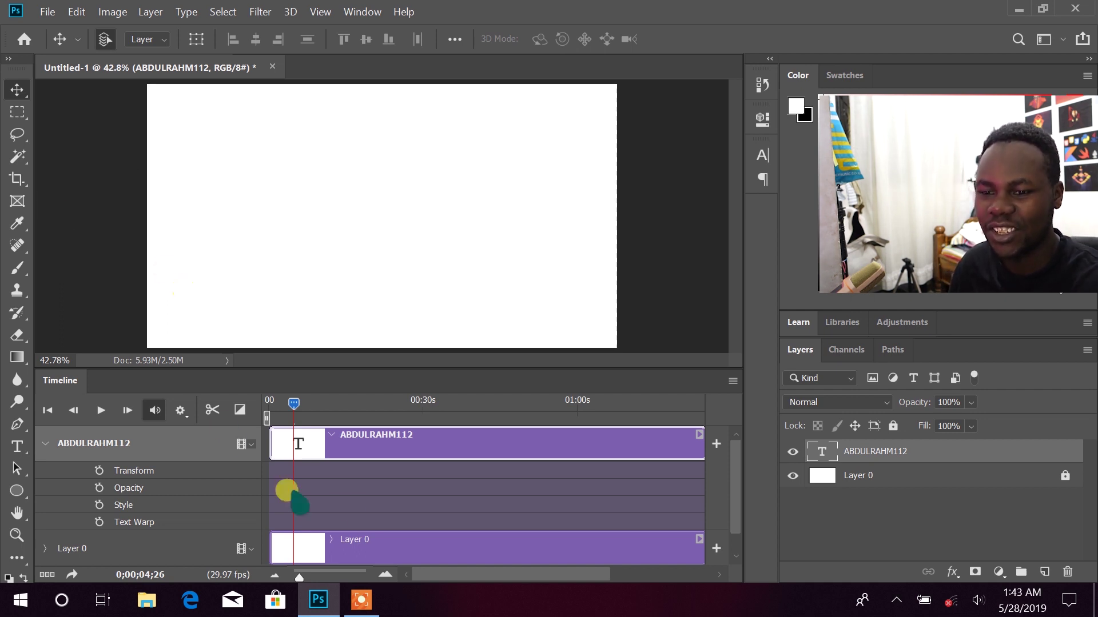
Set a starting Transform keyframe at 0, then at about 3 seconds drag the text onto the canvas.
{"action": "left_click", "coordinate": [99, 471]}
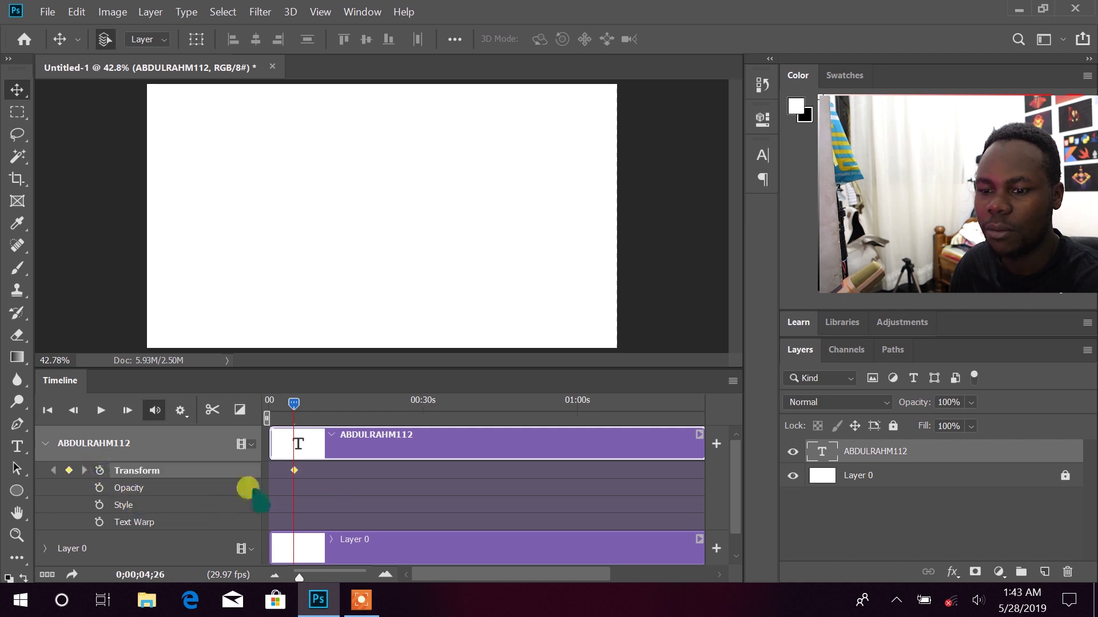
{"action": "left_click_drag", "start_coordinate": [293, 470], "coordinate": [265, 451]}
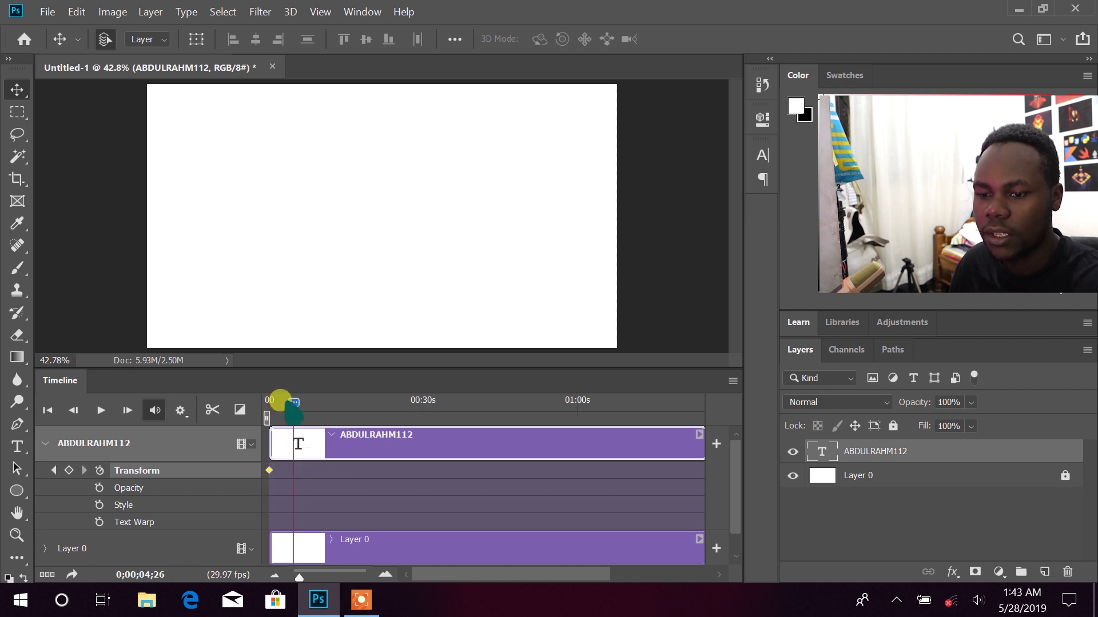
{"action": "left_click_drag", "start_coordinate": [286, 402], "coordinate": [228, 405]}
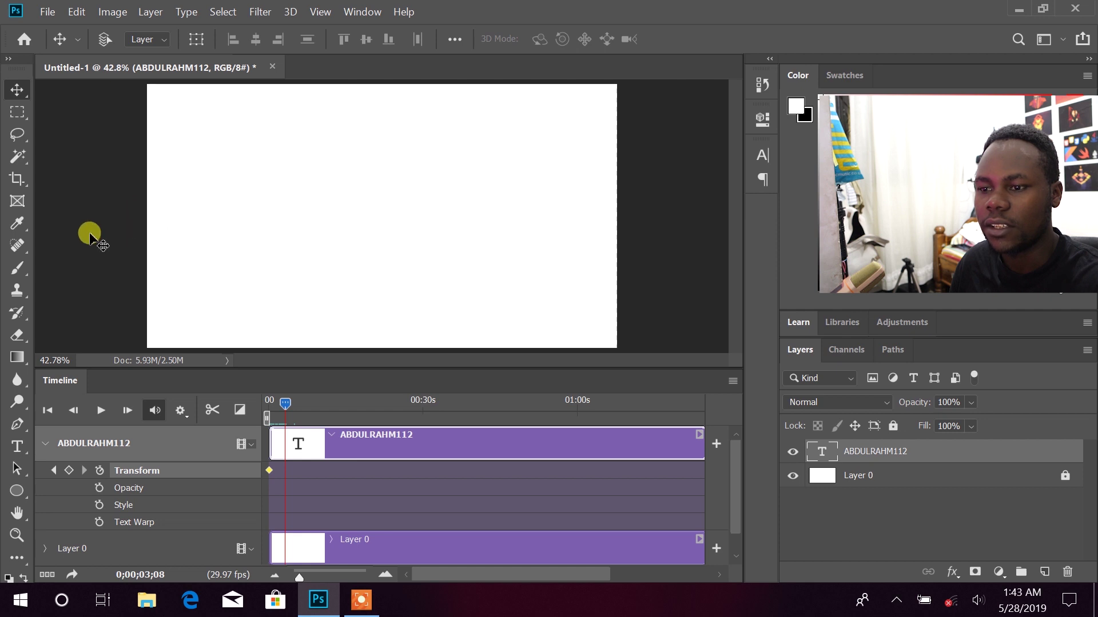
{"action": "left_click_drag", "start_coordinate": [88, 235], "coordinate": [718, 204]}
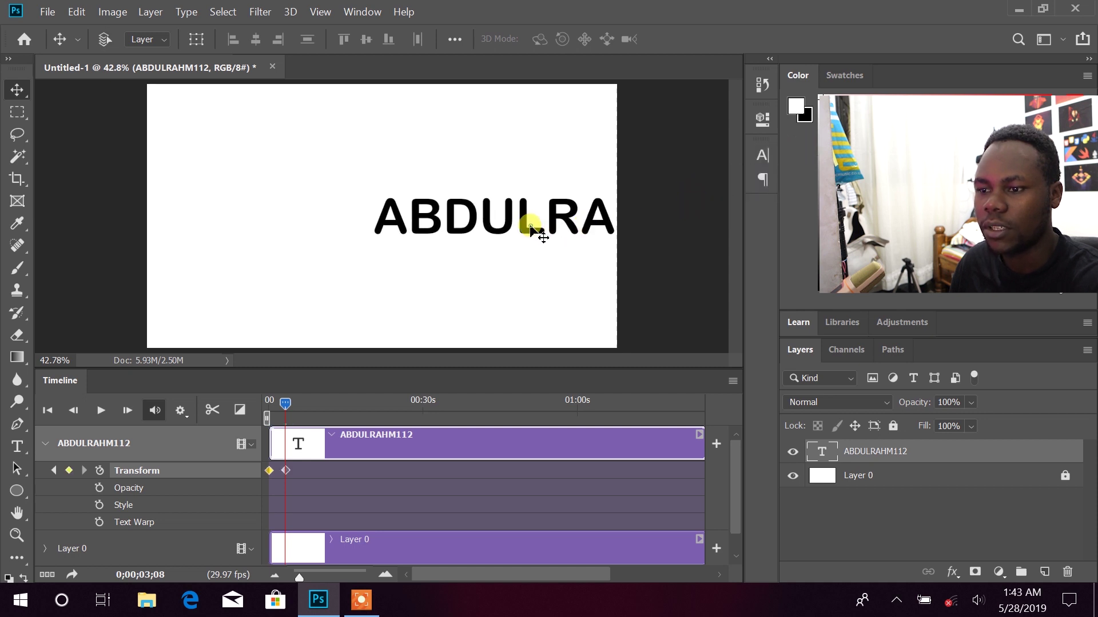
At 0;00;03;08, push the text fully past the right canvas edge, then rewind to 0.
{"action": "left_click_drag", "start_coordinate": [531, 229], "coordinate": [676, 235]}
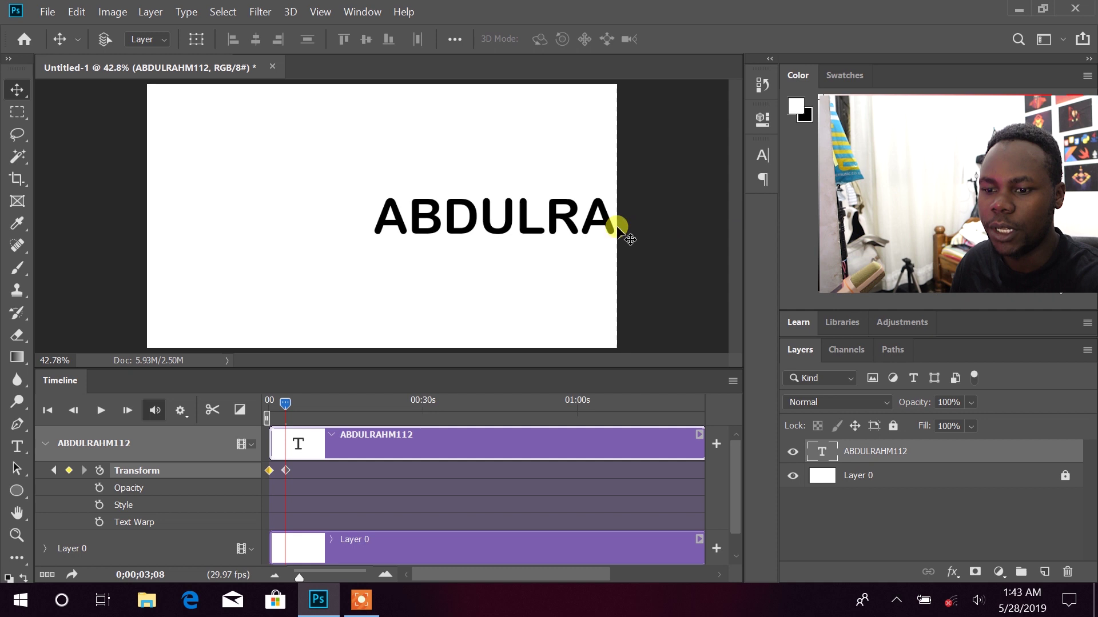
{"action": "left_click_drag", "start_coordinate": [412, 215], "coordinate": [671, 221]}
{"action": "left_click", "coordinate": [284, 403]}
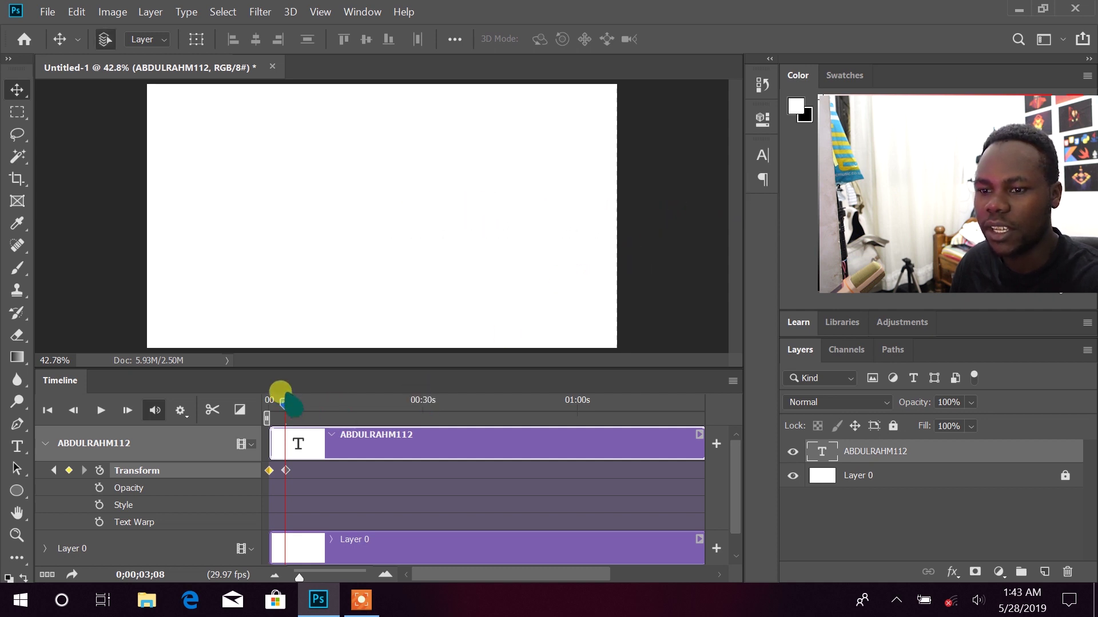
{"action": "left_click_drag", "start_coordinate": [274, 397], "coordinate": [245, 380]}
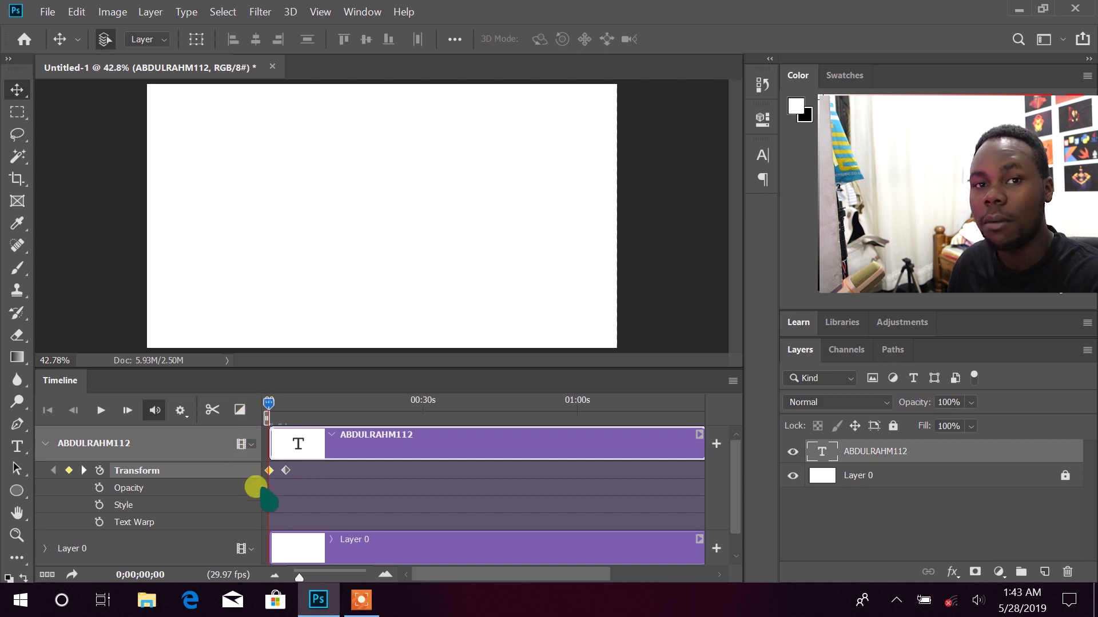
Turn on Loop Playback in the Timeline settings and preview the text sliding across from the start.
{"action": "key", "text": "space"}
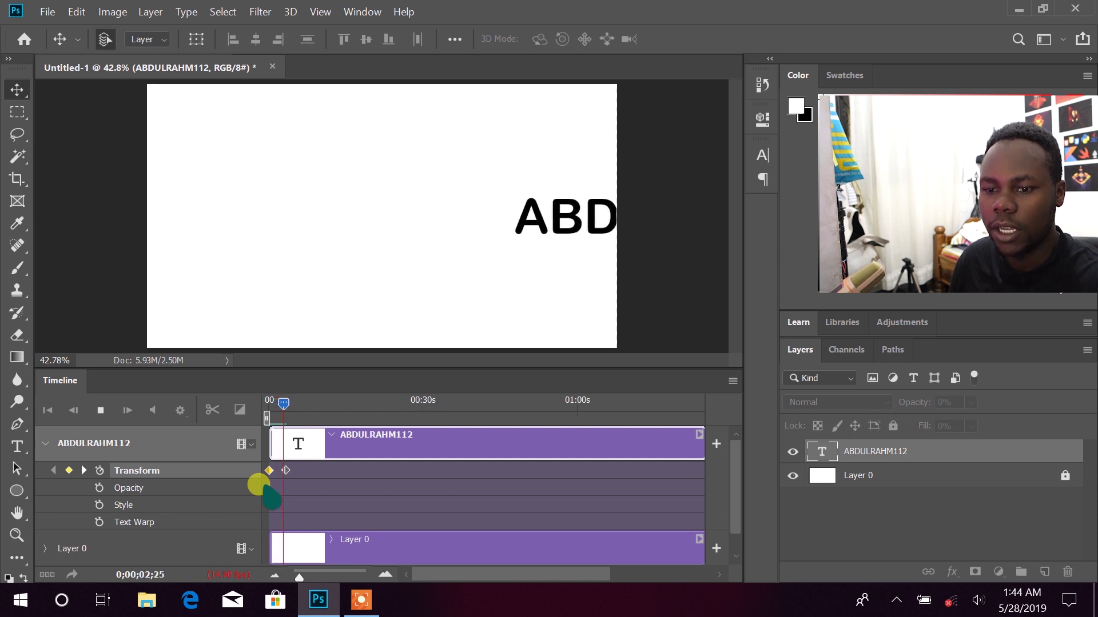
{"action": "key", "text": "space"}
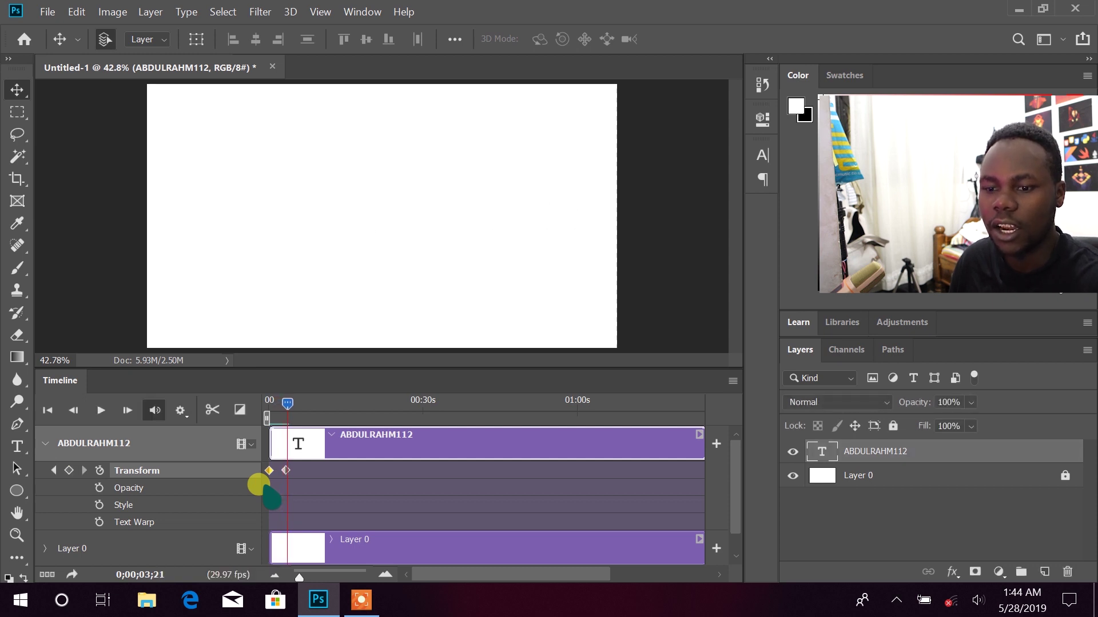
{"action": "left_click", "coordinate": [180, 410]}
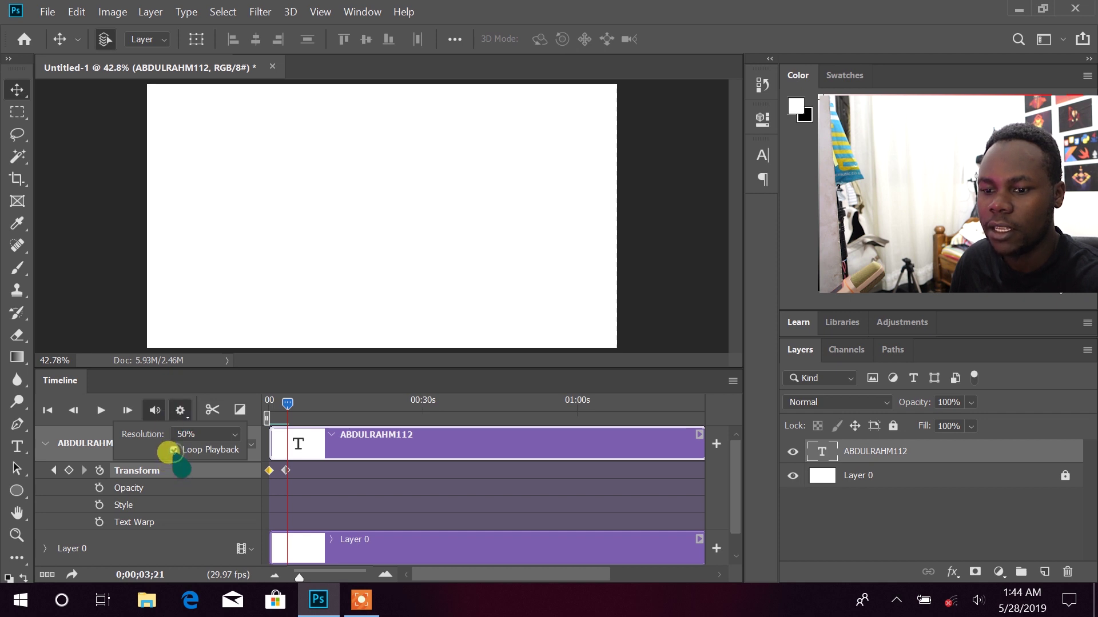
{"action": "left_click_drag", "start_coordinate": [287, 401], "coordinate": [245, 396]}
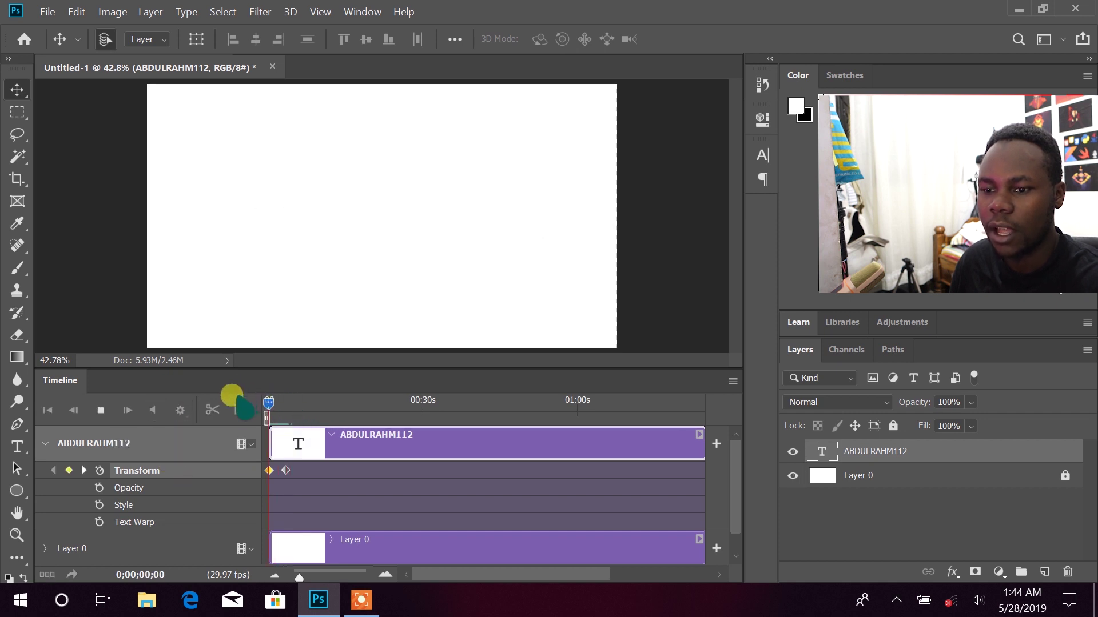
{"action": "key", "text": "space"}
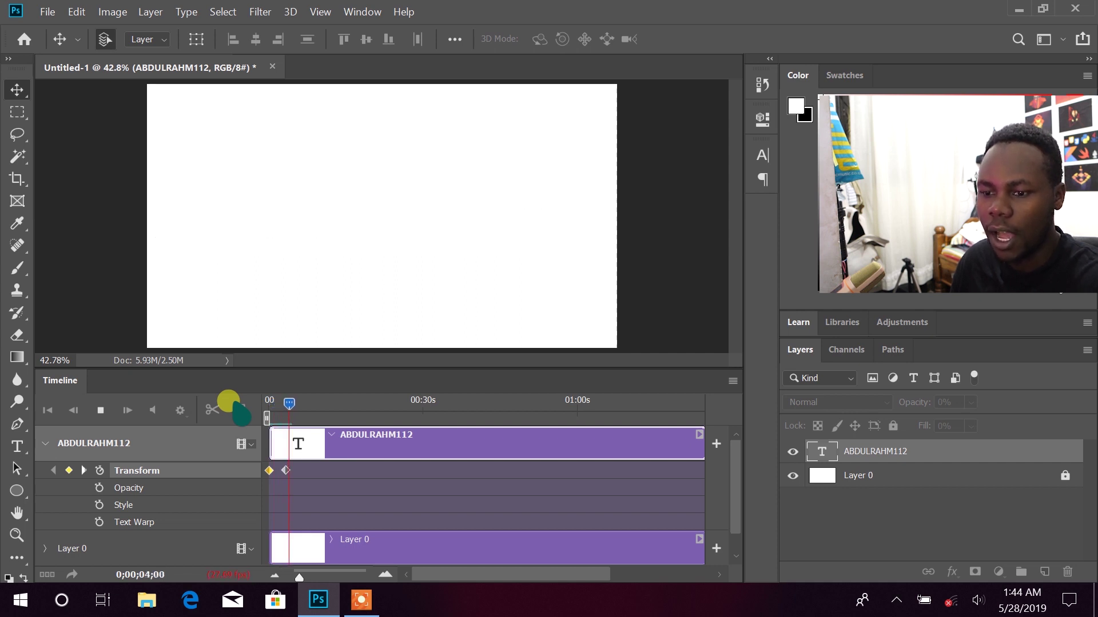
{"action": "key", "text": "space"}
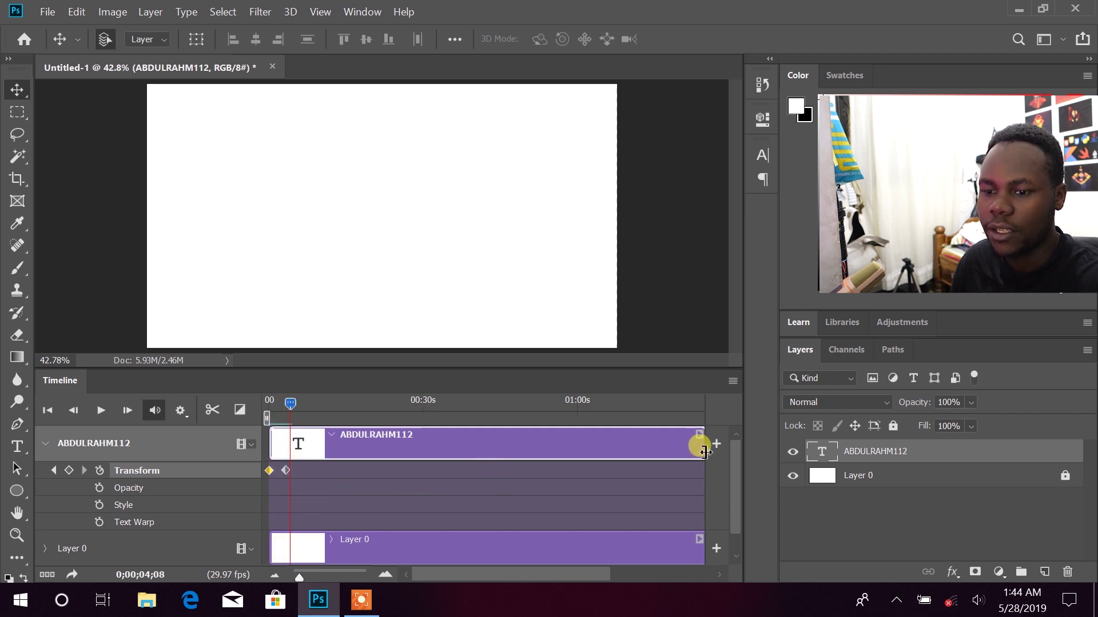
Trim the text clip and the Layer 0 clip to end at about 0;00;04;08.
{"action": "left_click_drag", "start_coordinate": [704, 452], "coordinate": [295, 445]}
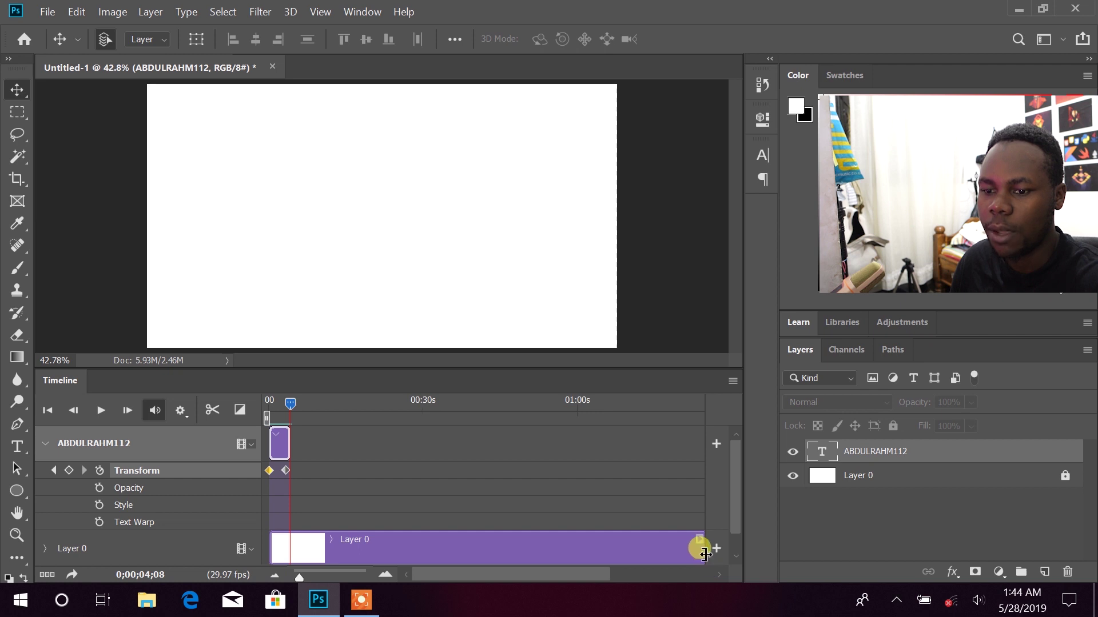
{"action": "left_click_drag", "start_coordinate": [705, 554], "coordinate": [289, 546]}
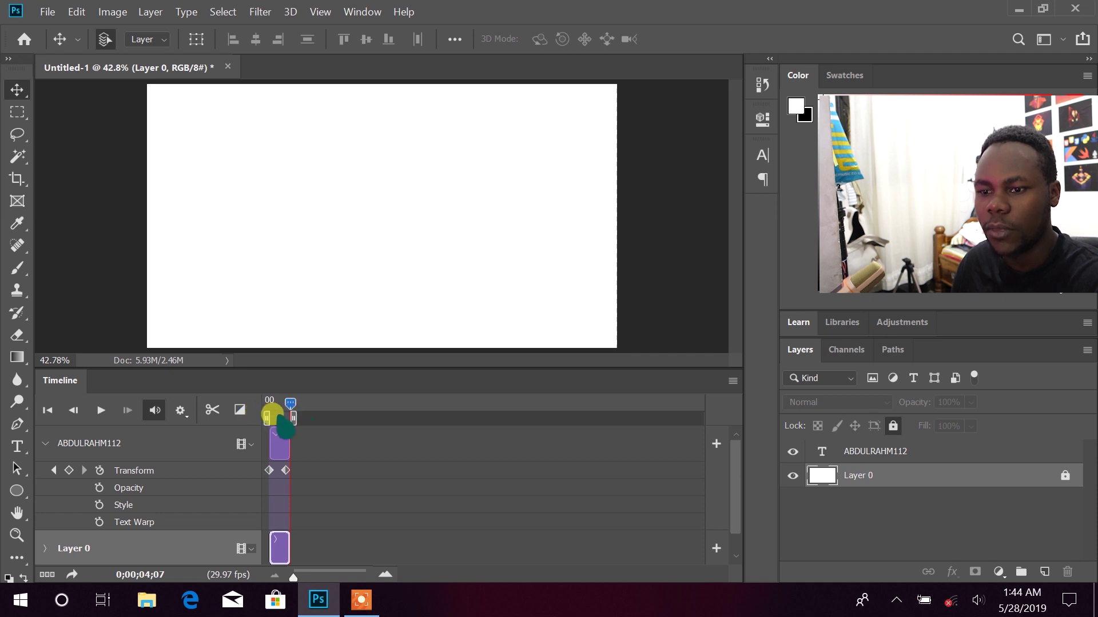
Return the playhead to 0;00;00;00 and play the trimmed looping animation of the sliding text.
{"action": "left_click_drag", "start_coordinate": [285, 403], "coordinate": [241, 410]}
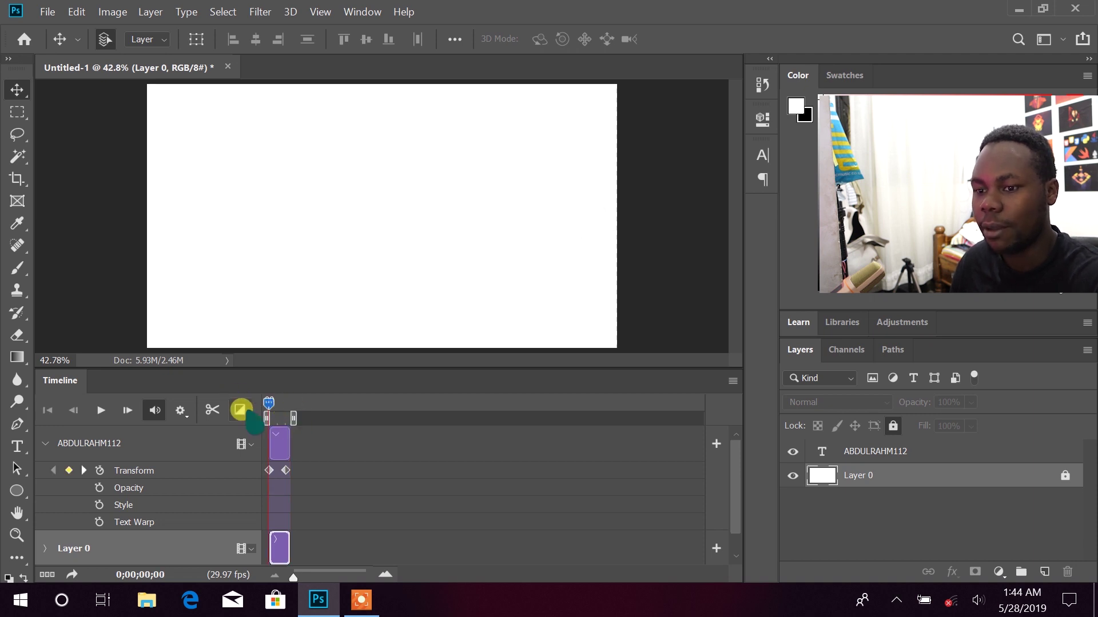
{"action": "key", "text": "space"}
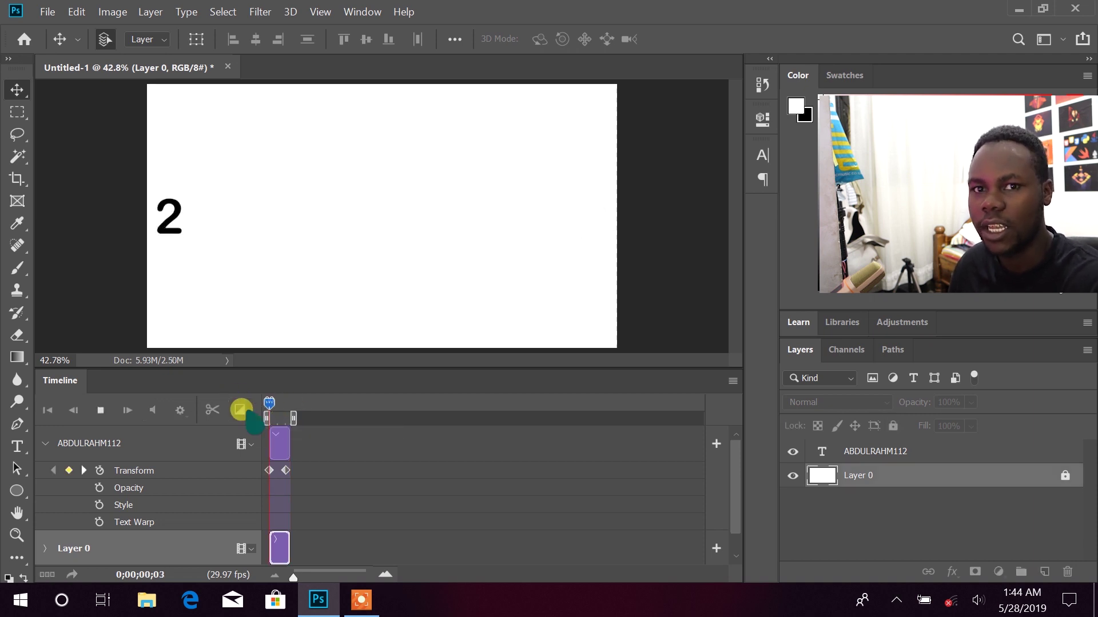